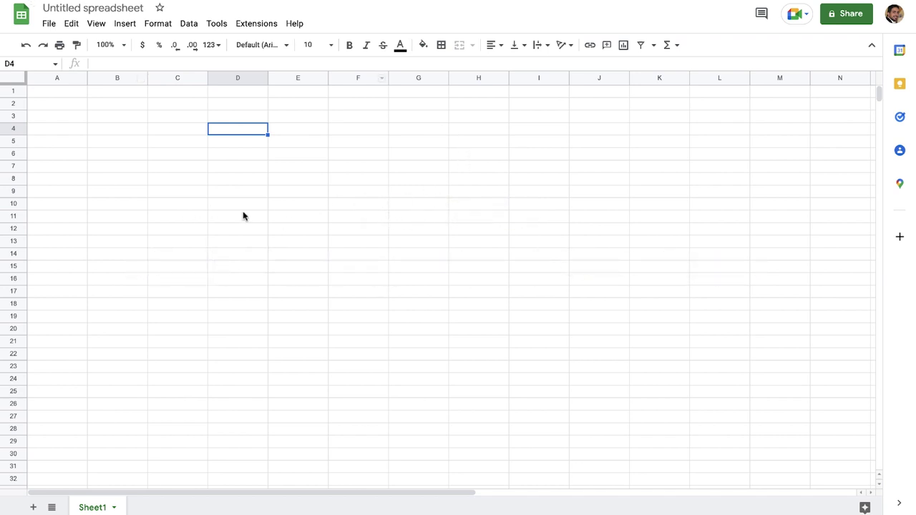
Merge cells D4:E4 and fill the merged cell with a muted green
drag(230, 132, 302, 138)
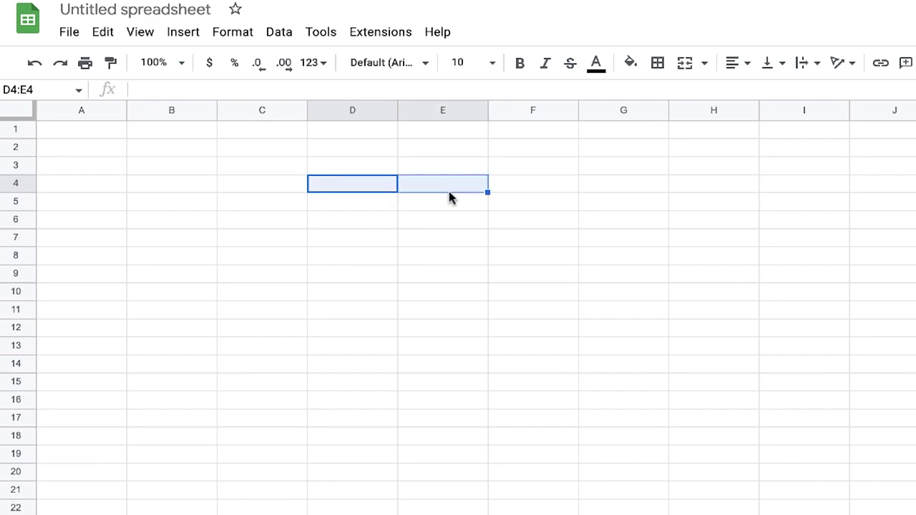
click(685, 63)
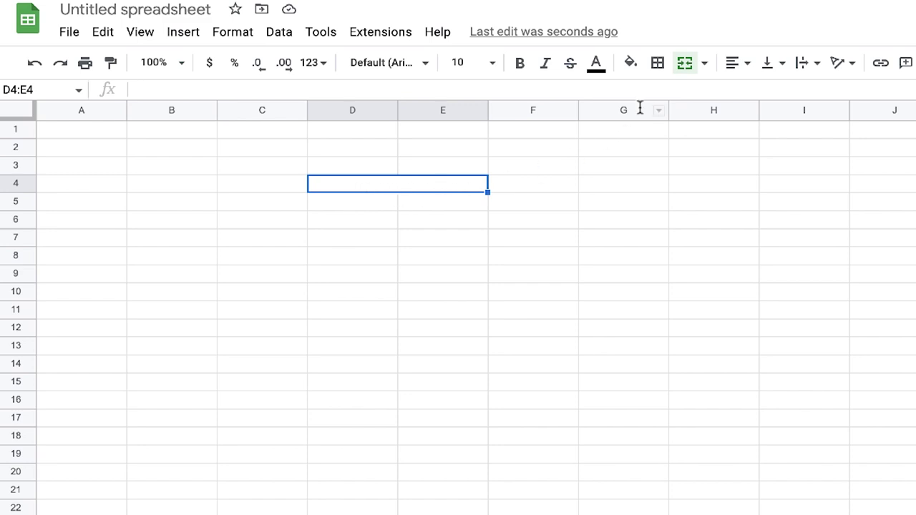
click(631, 65)
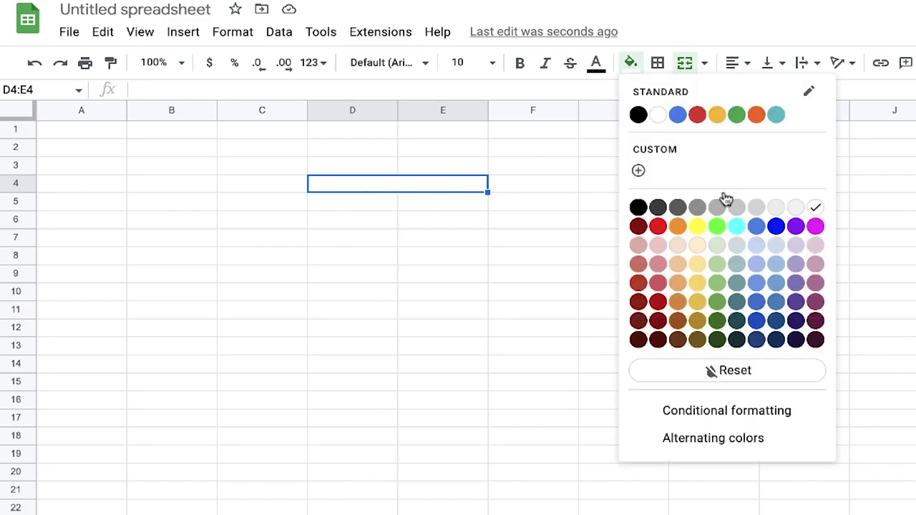
click(716, 303)
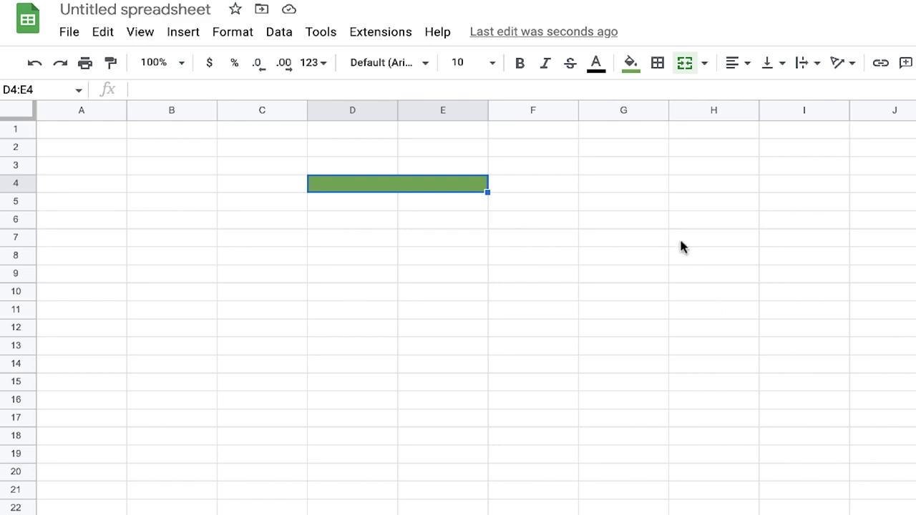
Enter the heading LONG in the merged green cell and format it centered, bold and white
double_click(420, 183)
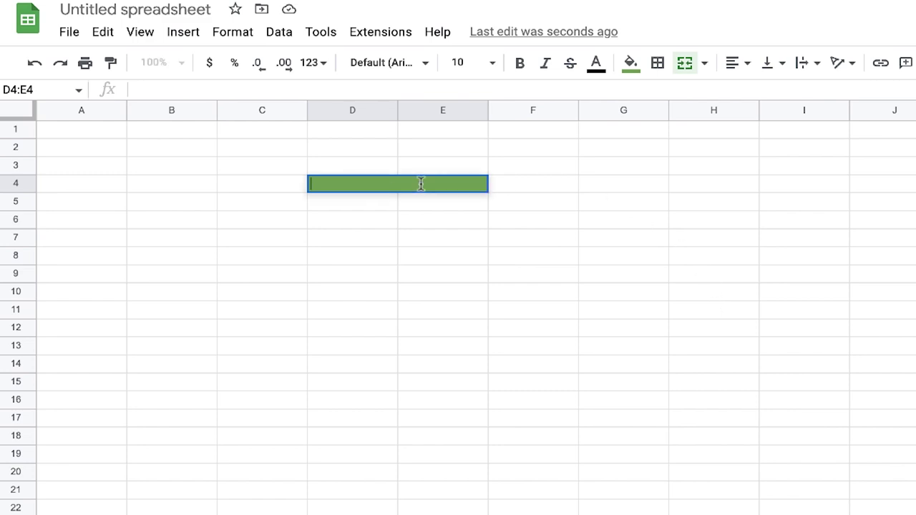
text(LONG)
click(743, 66)
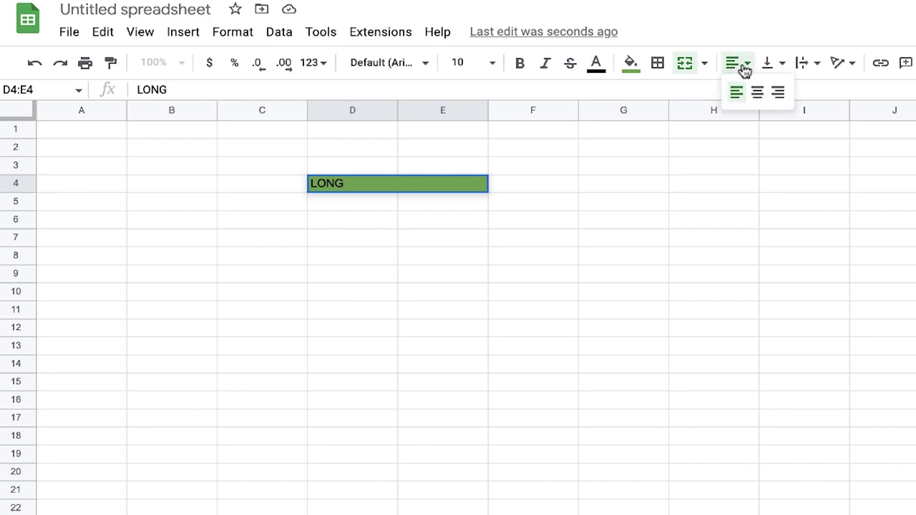
click(758, 91)
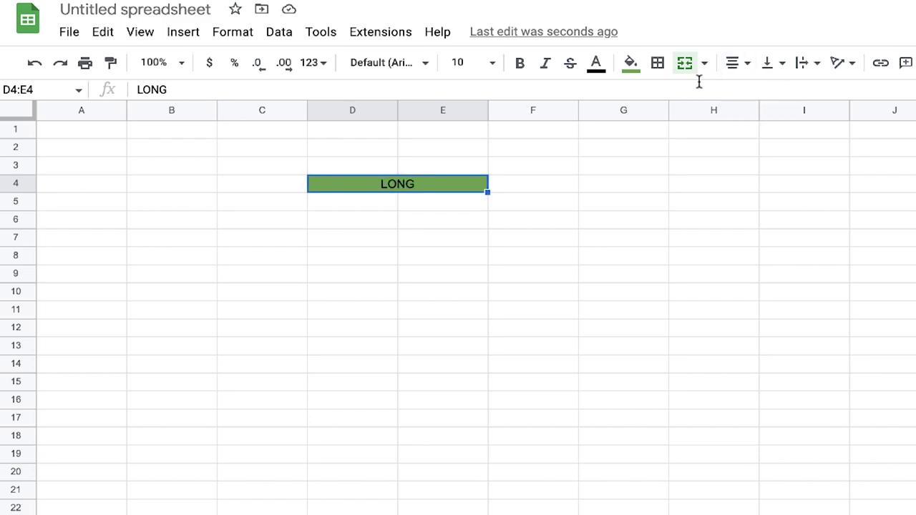
click(520, 63)
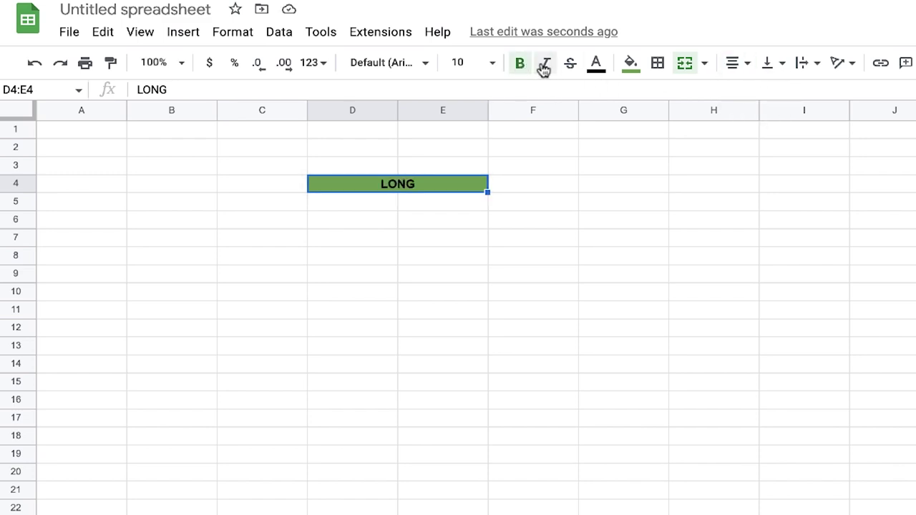
click(596, 65)
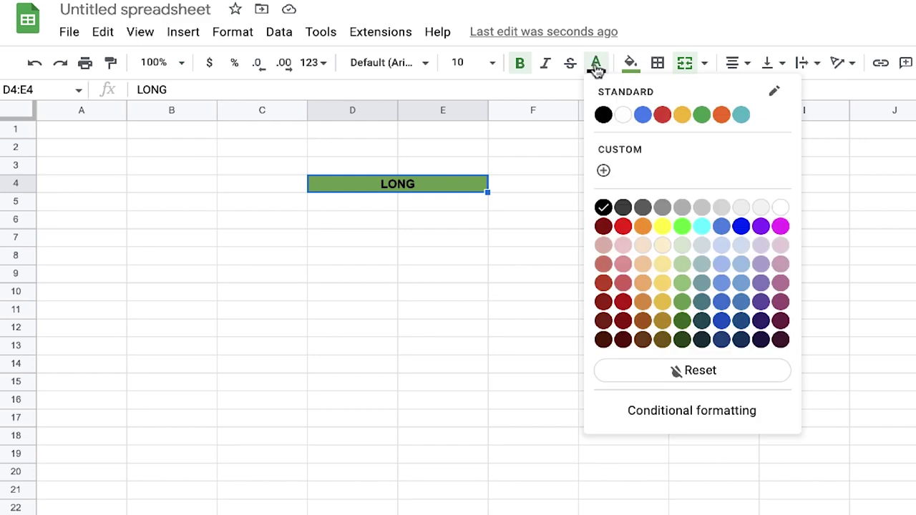
click(624, 114)
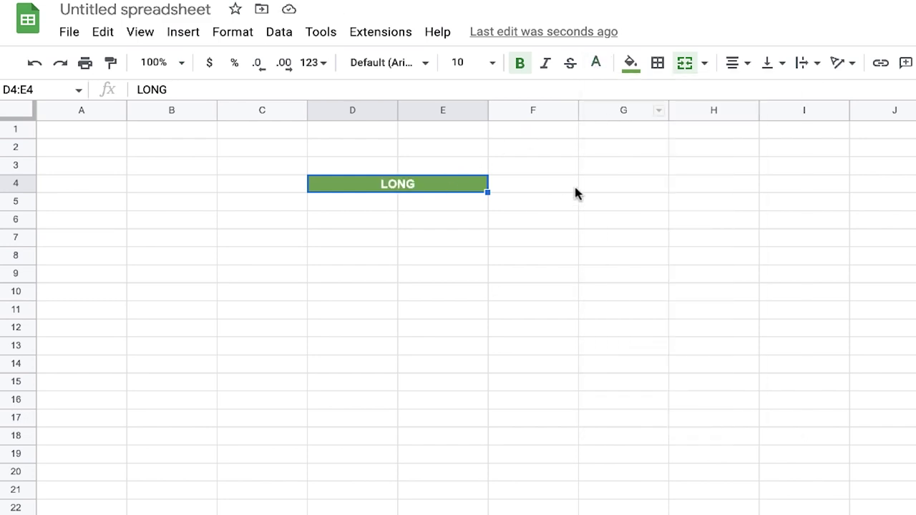
Merge cells G4:H4 and fill the merged cell with the standard red
drag(594, 186, 720, 192)
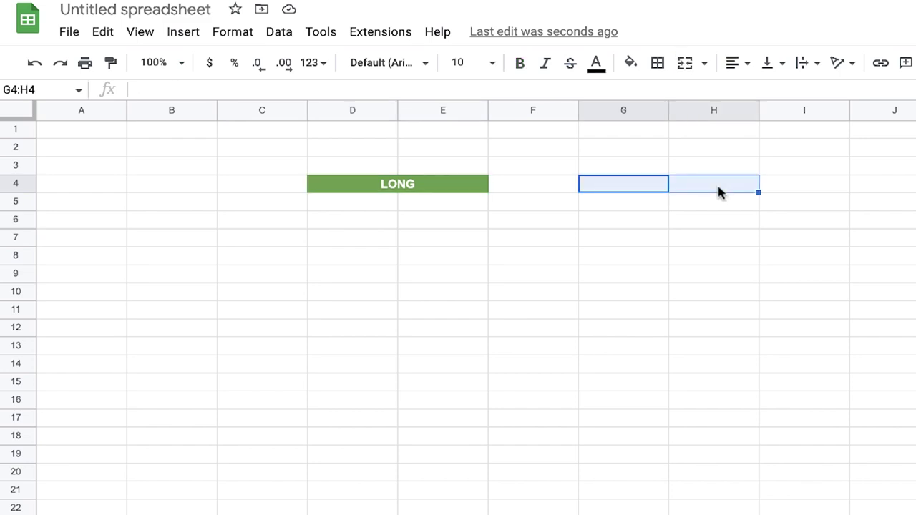
click(685, 66)
click(631, 65)
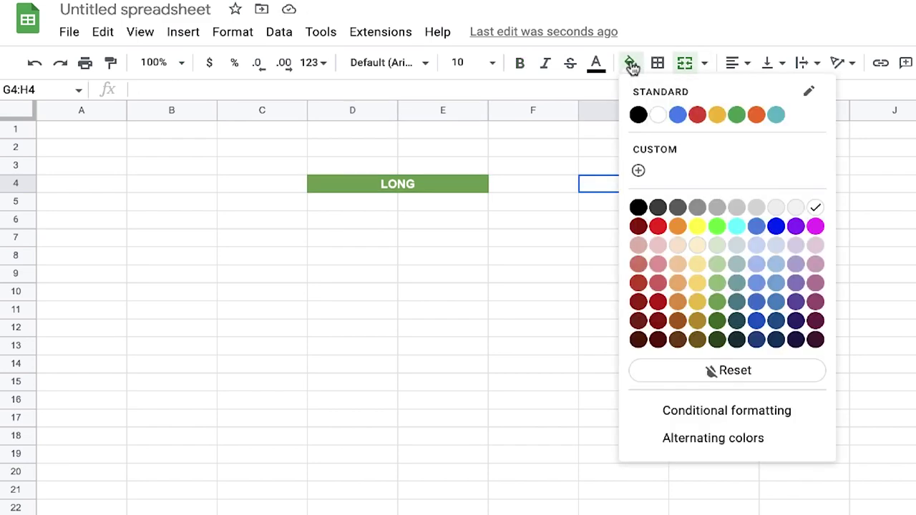
click(696, 116)
Enter the heading SHORT in the merged red cell and format it centered, bold and white
double_click(681, 185)
text(SHORT)
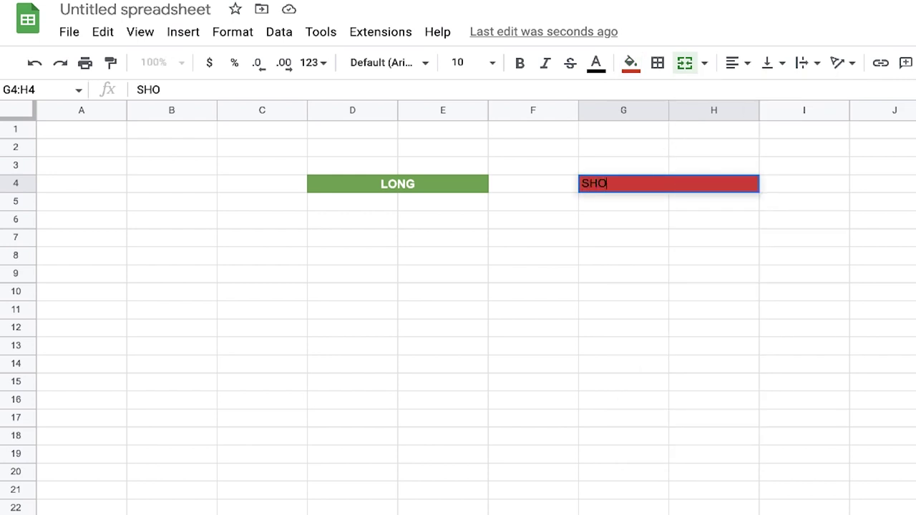
click(737, 63)
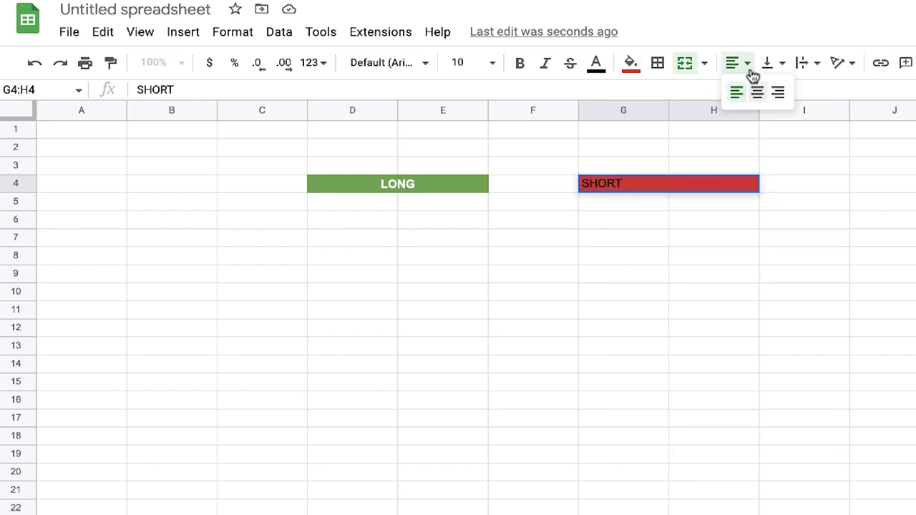
click(757, 93)
click(521, 64)
click(594, 69)
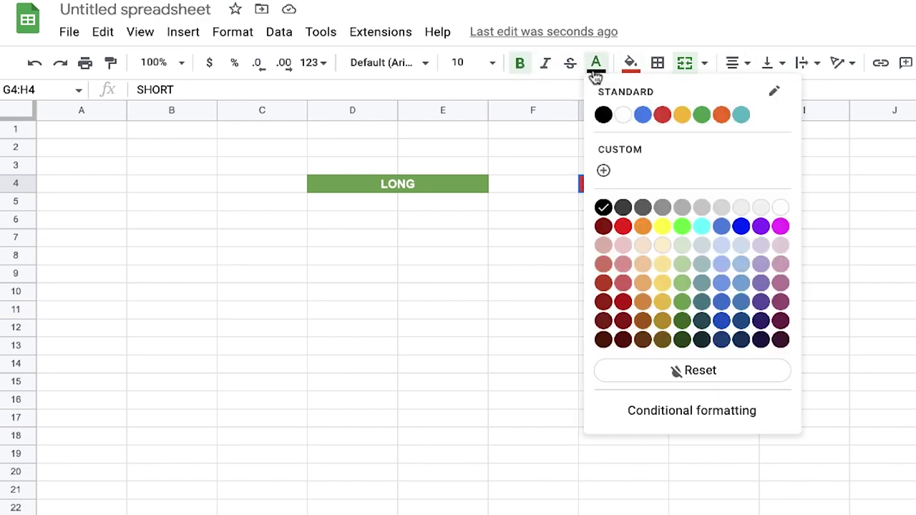
click(621, 119)
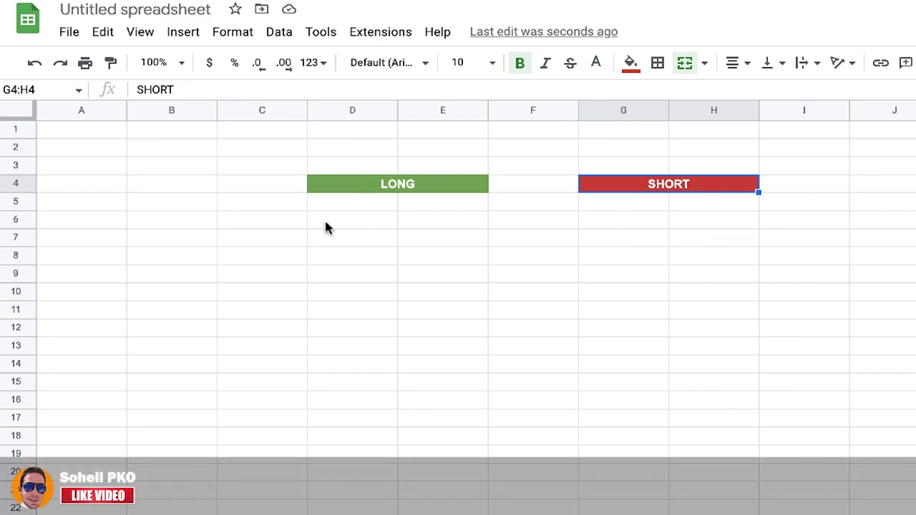
Enter the labels "Balance:", "Entry:", "SL:" and "TP:" in cells D6 to D9
click(355, 223)
text(Balance:)
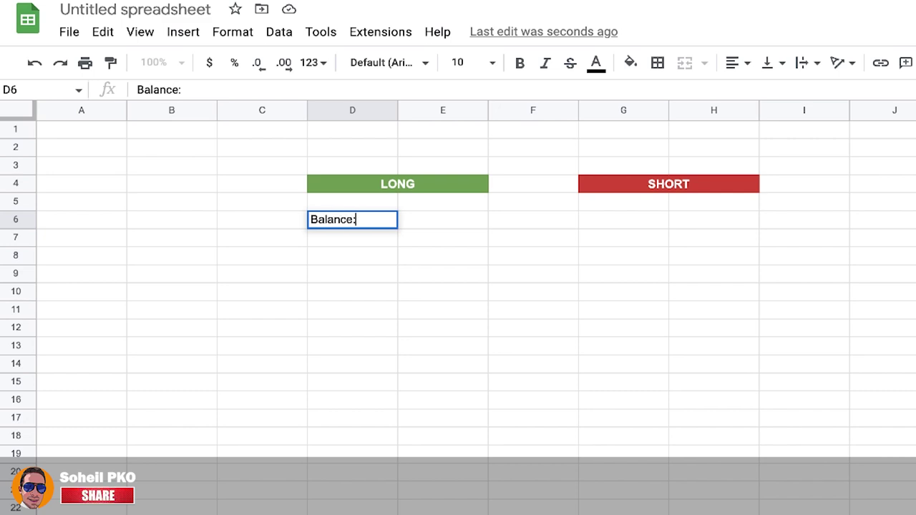
key(Return)
text(Entry:)
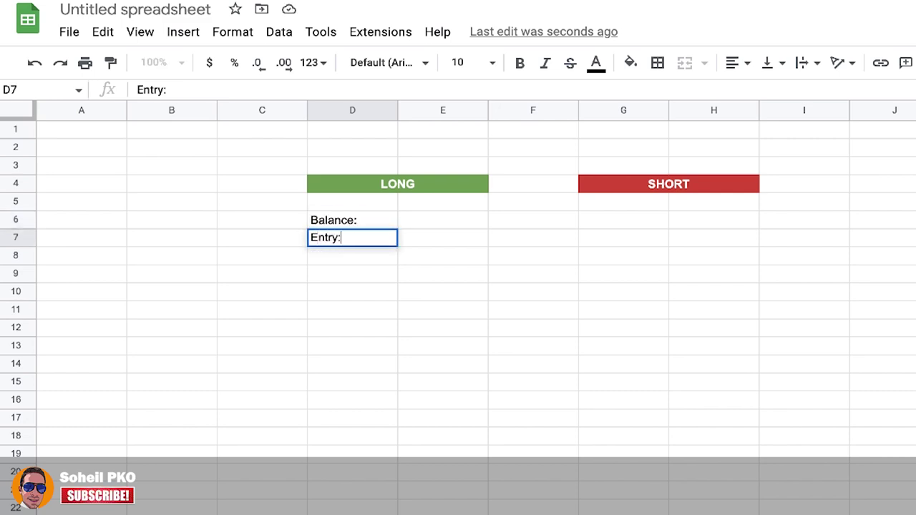
key(Return)
text(SL:)
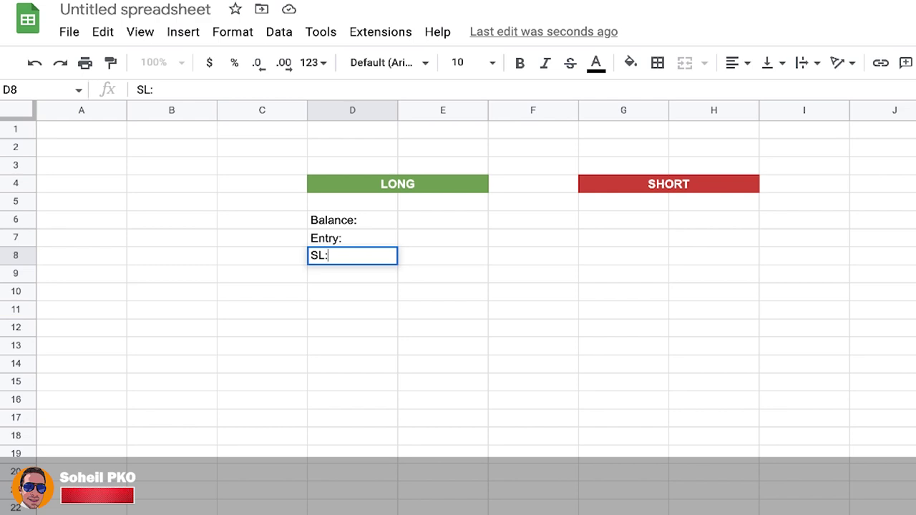
key(Return)
text(TP:)
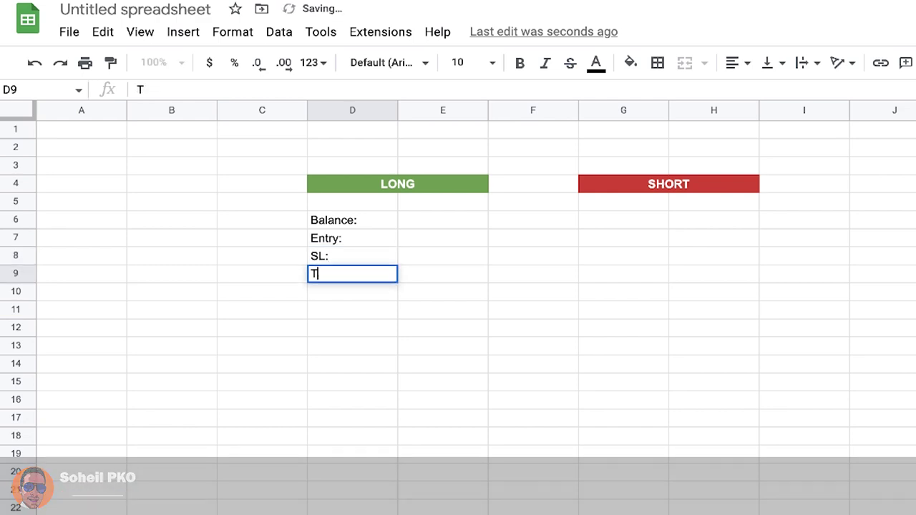
key(Return)
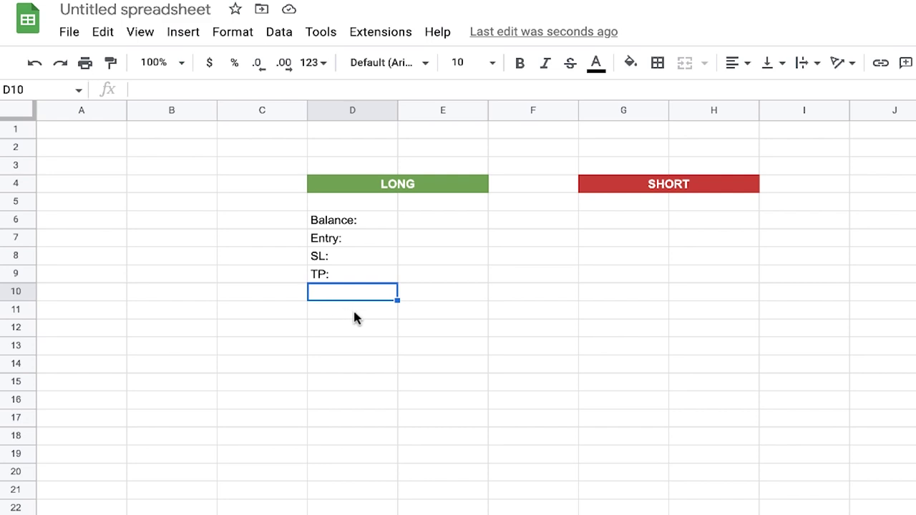
Enter the labels "Max Loss:", "Amount to Buy:" and "Risk/Reward:" in cells D11 to D13
click(356, 316)
text(Ma)
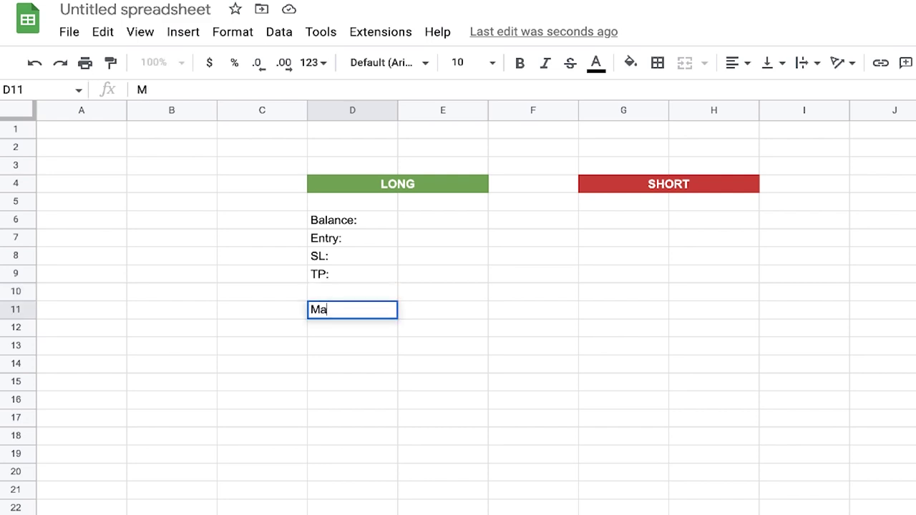
text(x Loss:)
key(Return)
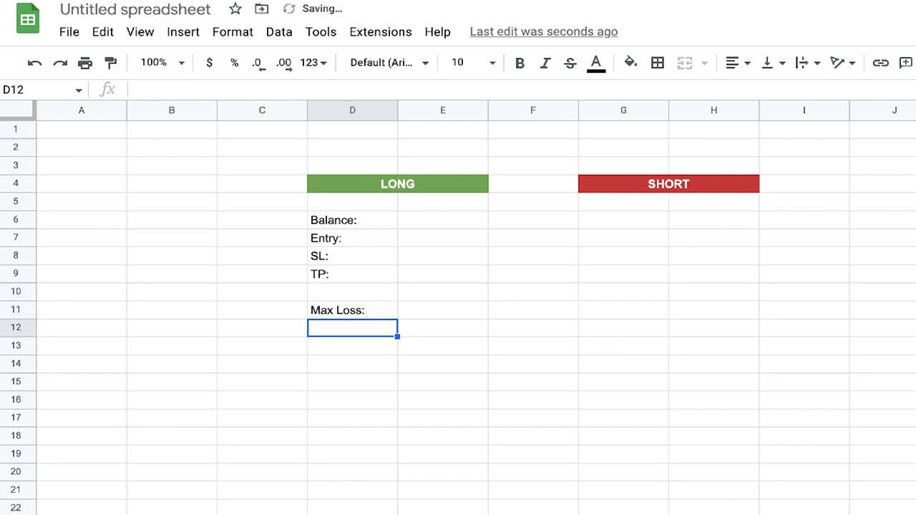
text(Amount)
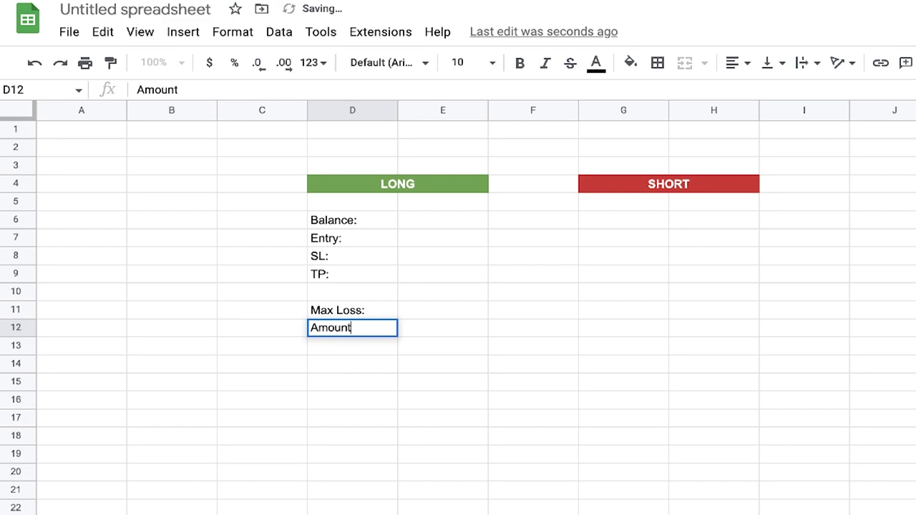
text( to Buy:)
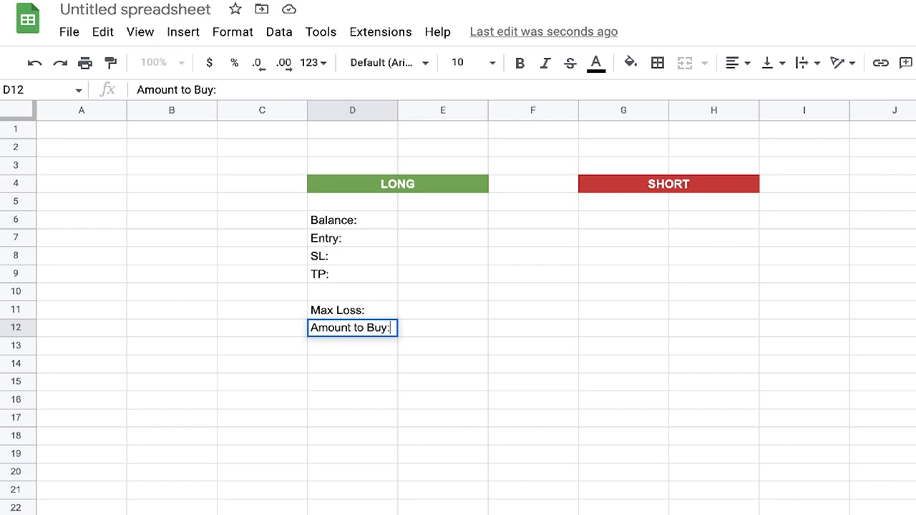
key(Return)
text(Risk/Rewa)
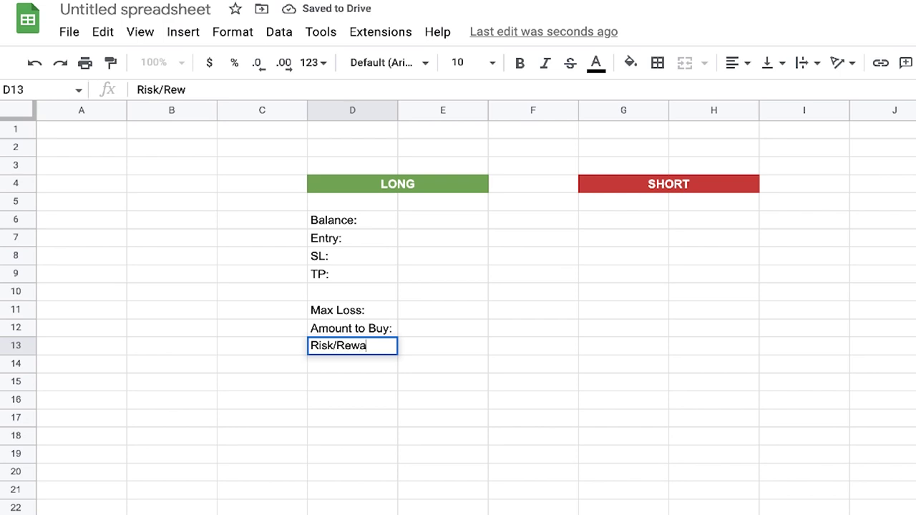
text(rd:)
Right-align the labels in D6:D13 under the LONG heading
drag(348, 223, 370, 348)
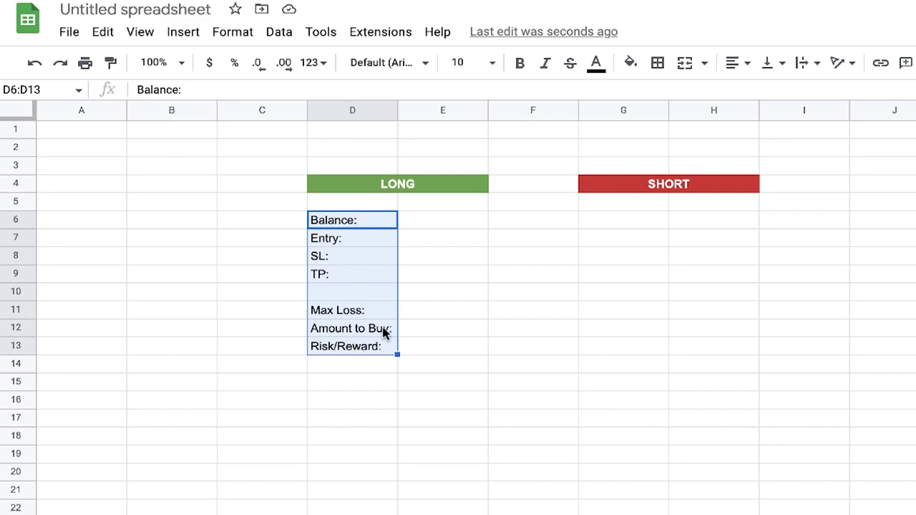
click(740, 70)
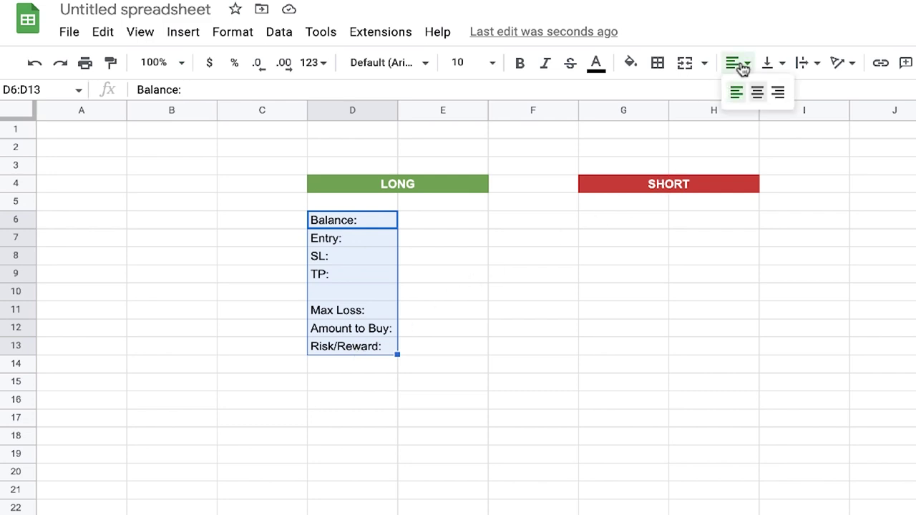
click(778, 94)
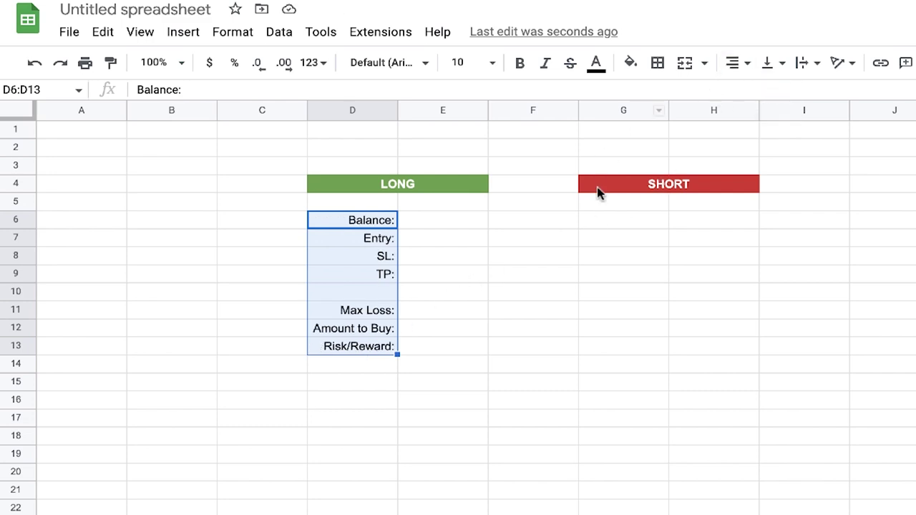
Copy the labels in D6:D13 to the SHORT section, starting at cell G6
right_click(368, 260)
click(416, 307)
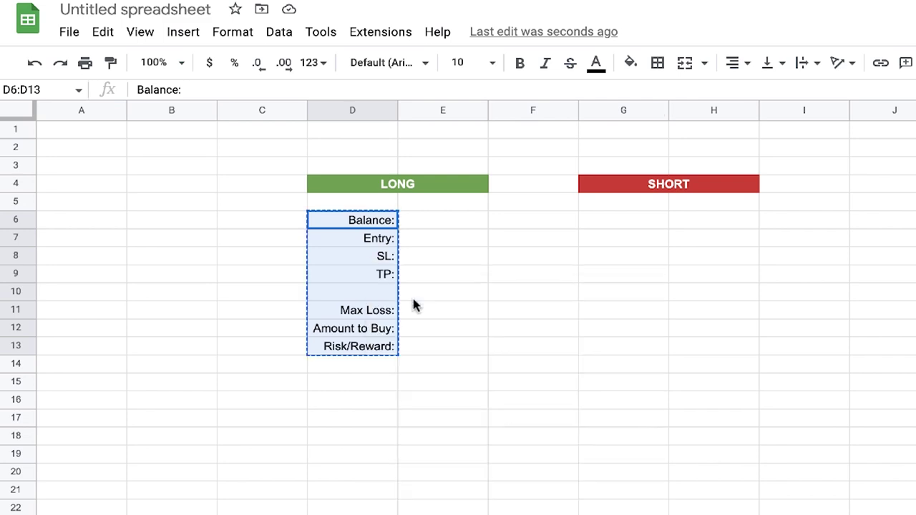
click(620, 225)
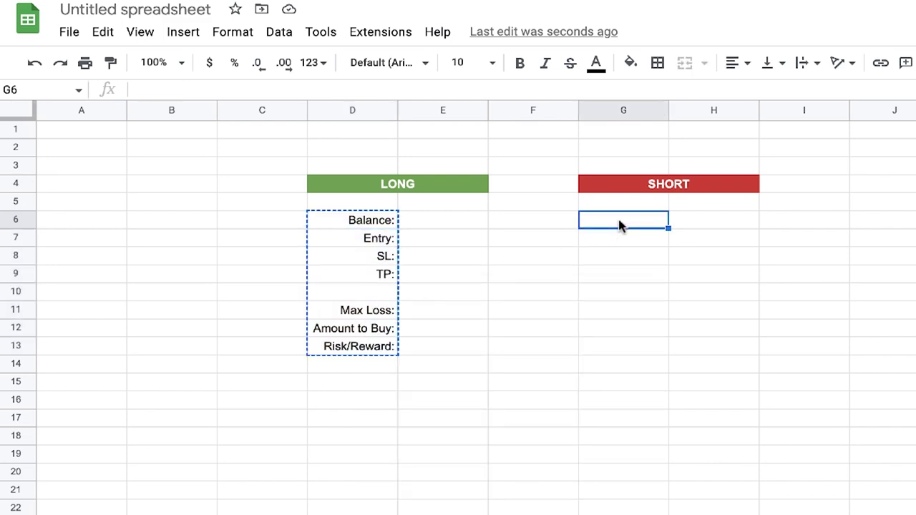
key(ctrl+v)
Right-align the empty value cells E6:E13 and H6:H13 together
drag(451, 228, 474, 348)
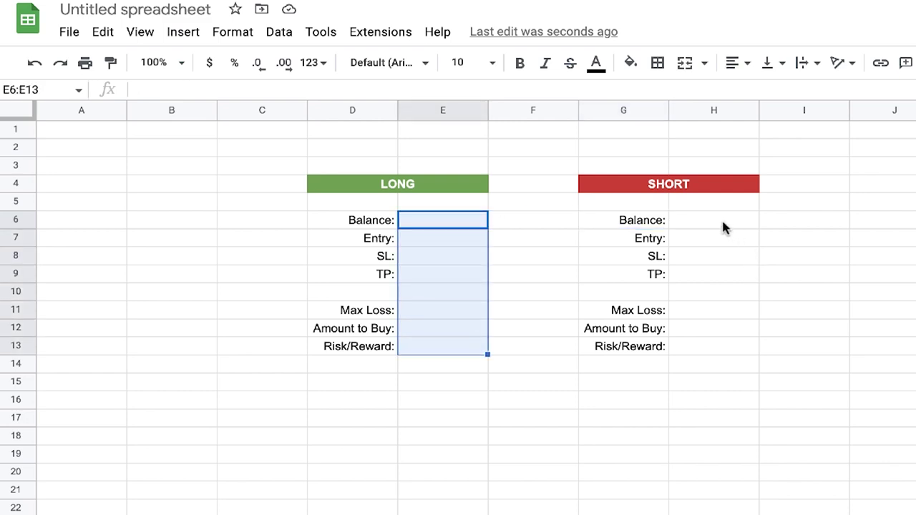
drag(723, 223, 726, 351)
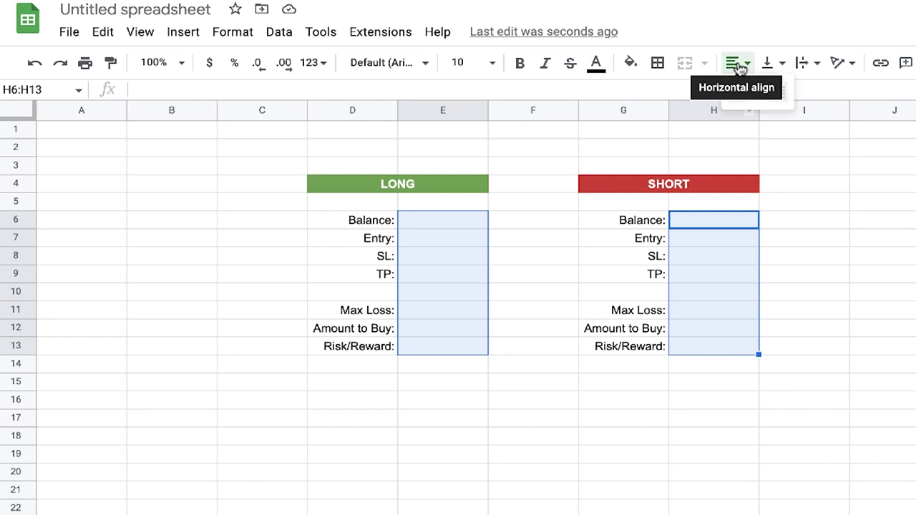
click(737, 63)
click(772, 93)
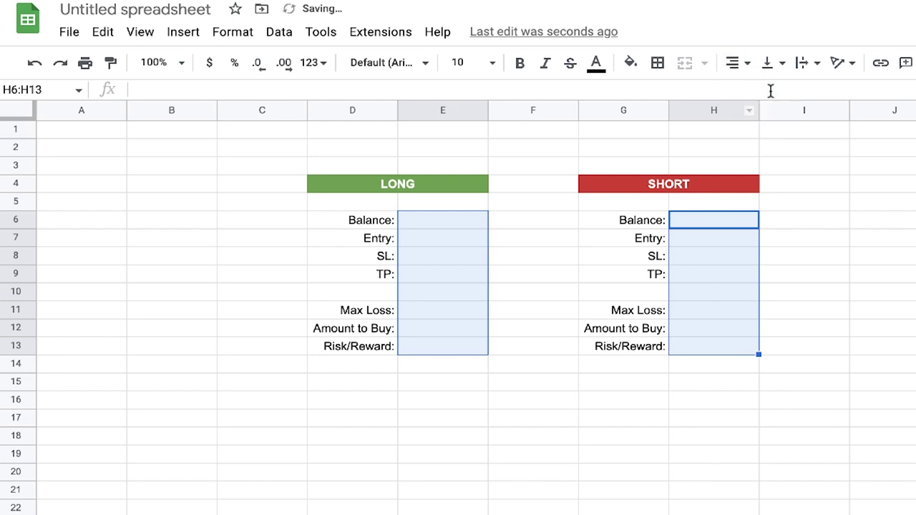
click(519, 256)
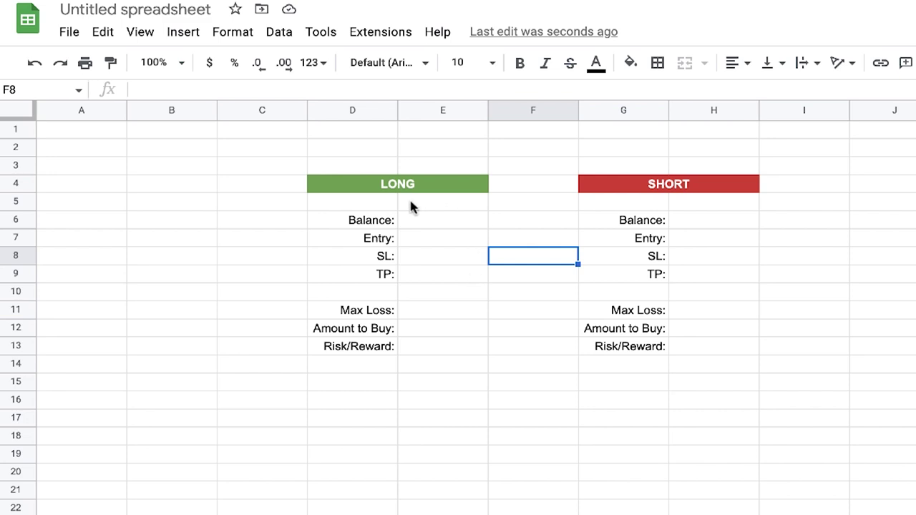
Enter the LONG sample values in E6:E9: Balance 10000, Entry 20000, SL 19000 and TP 22000
click(456, 222)
text(10000)
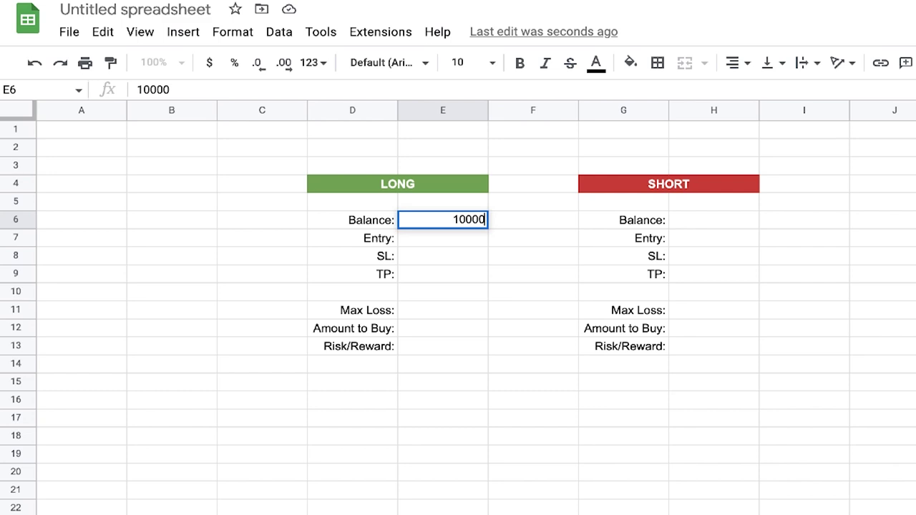
click(466, 239)
text(20000)
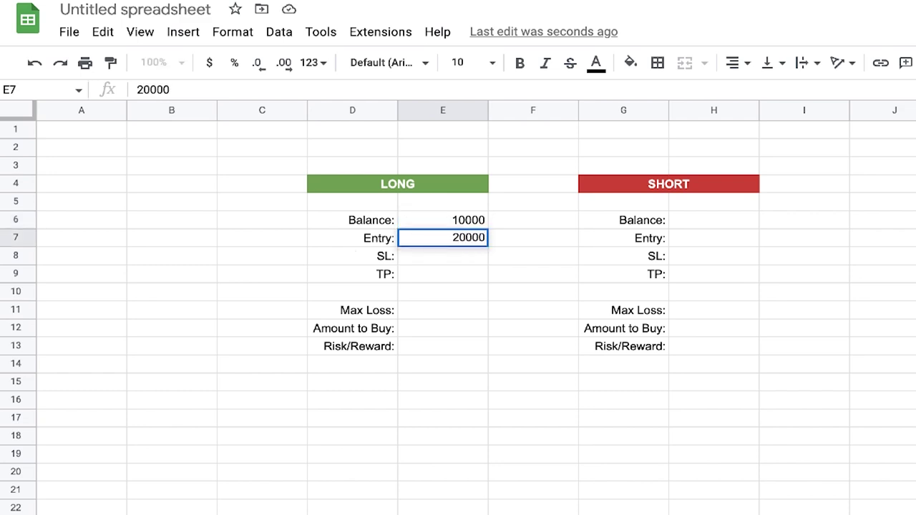
key(Return)
text(19000)
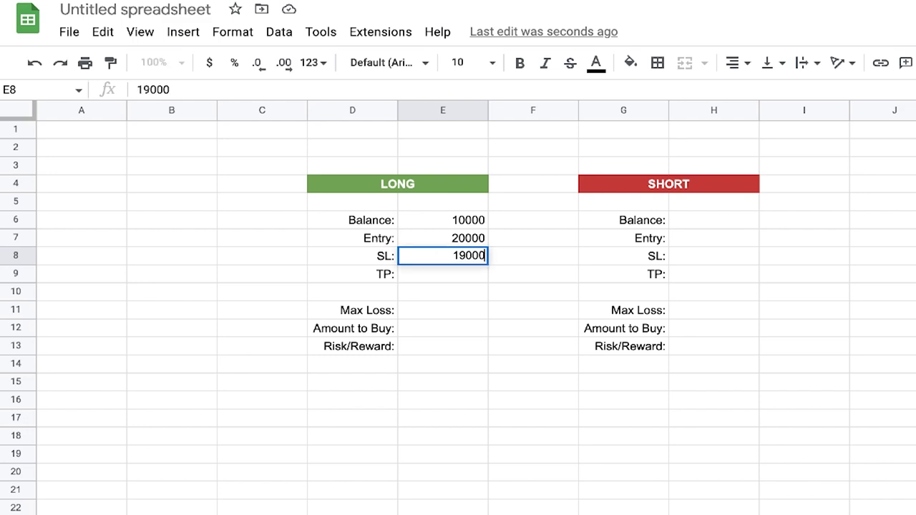
key(Return)
text(22000)
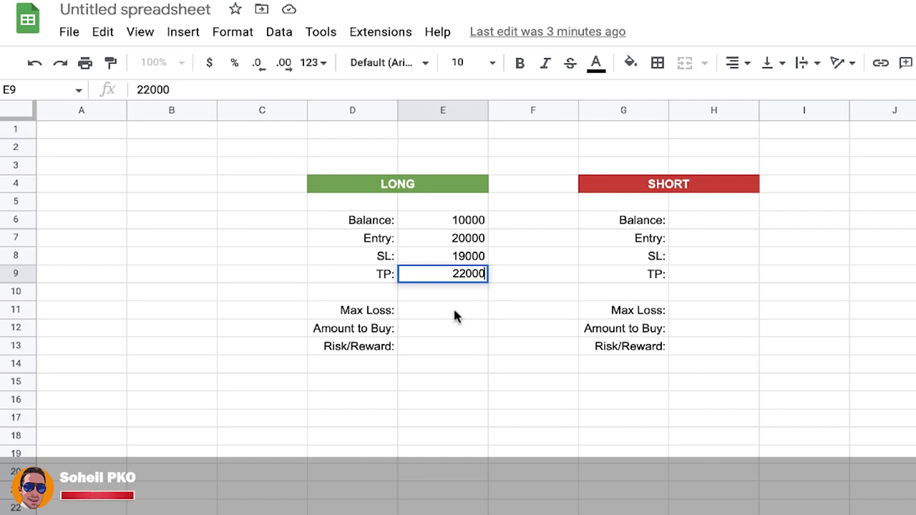
key(Return)
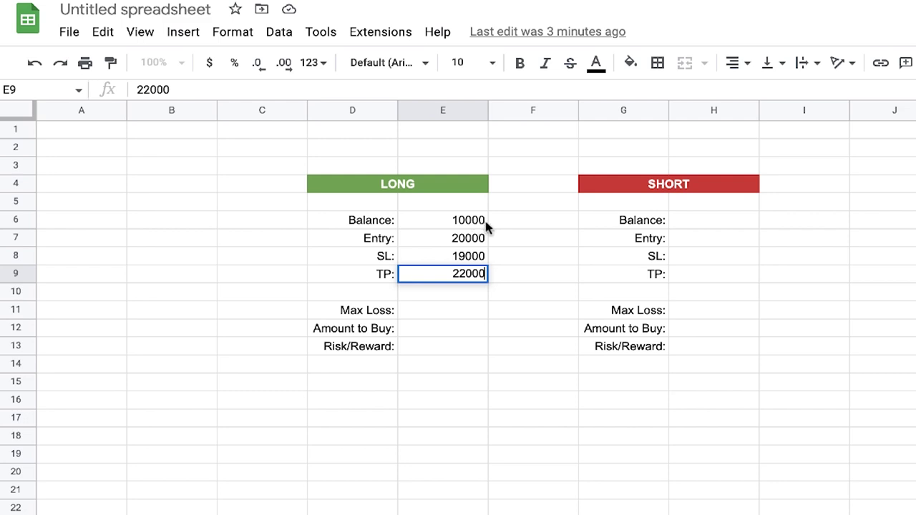
Calculate the LONG Max Loss in E11 with the formula =E6*0.01 and reject the suggested autofill
click(453, 317)
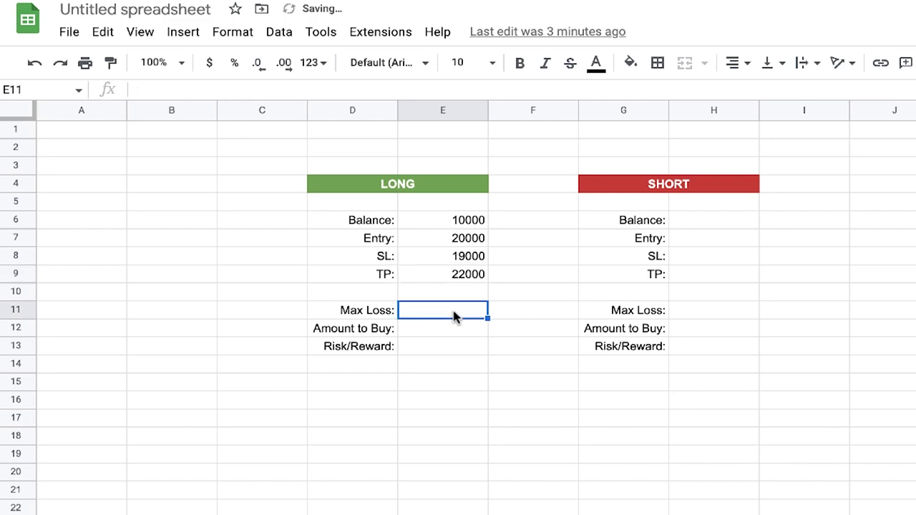
text(=)
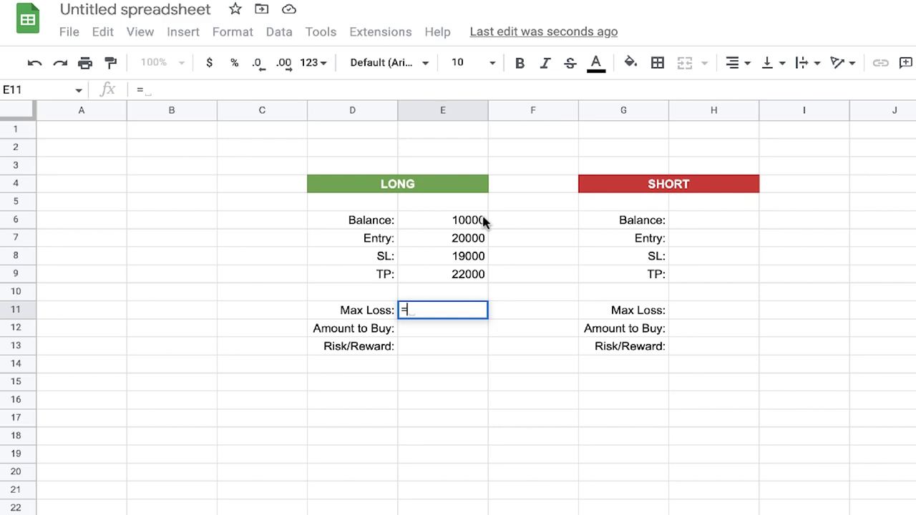
click(451, 227)
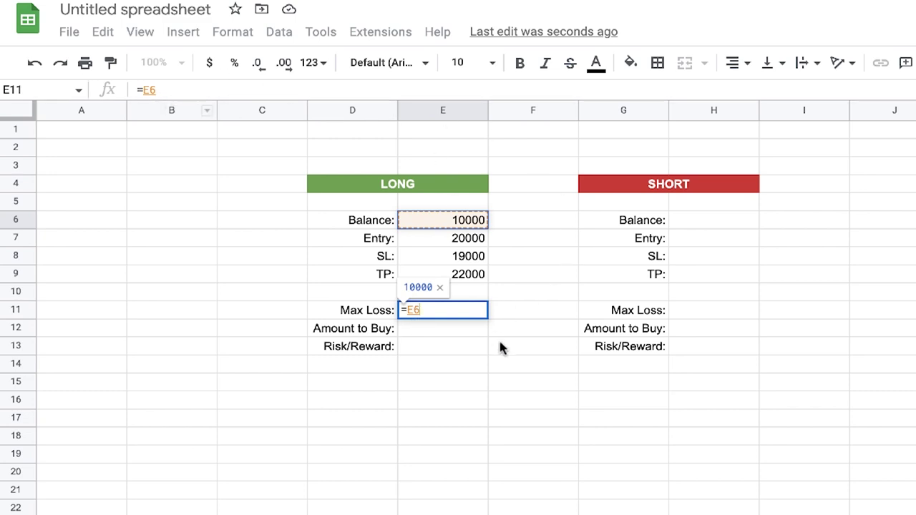
text(*)
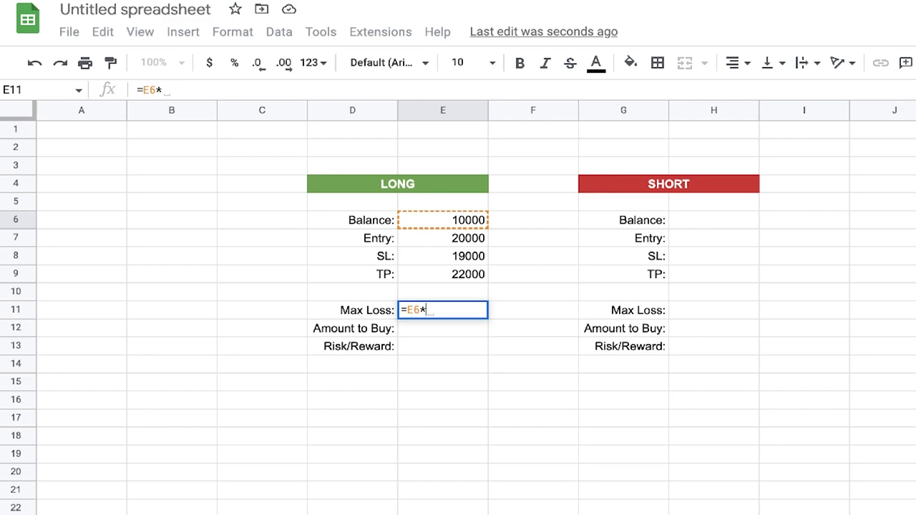
text(0)
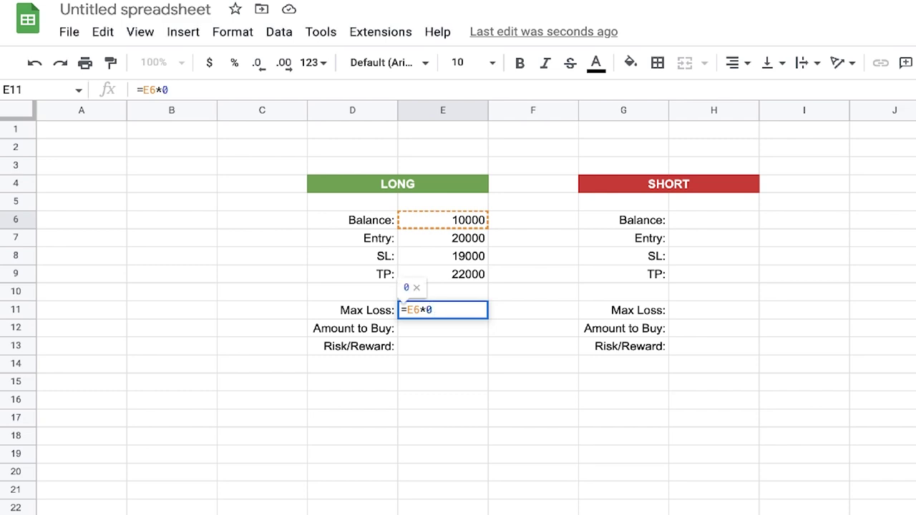
text(.01)
key(Return)
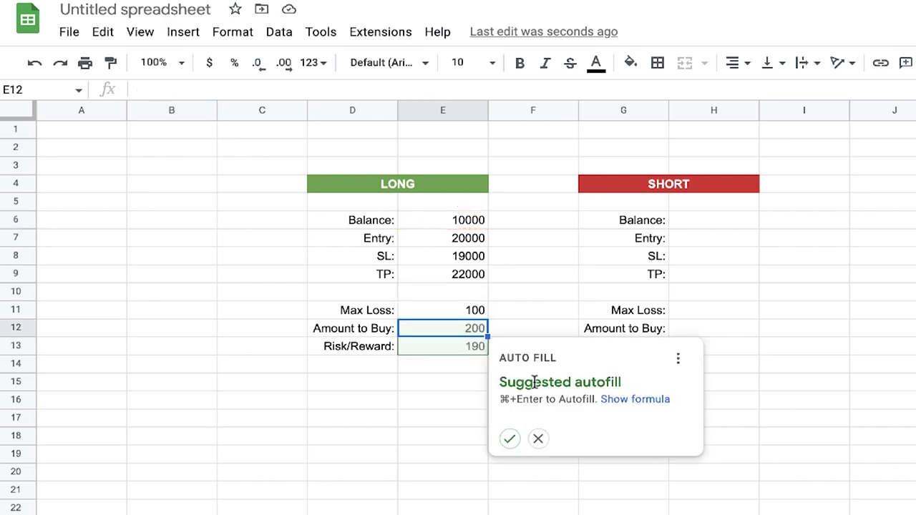
click(539, 440)
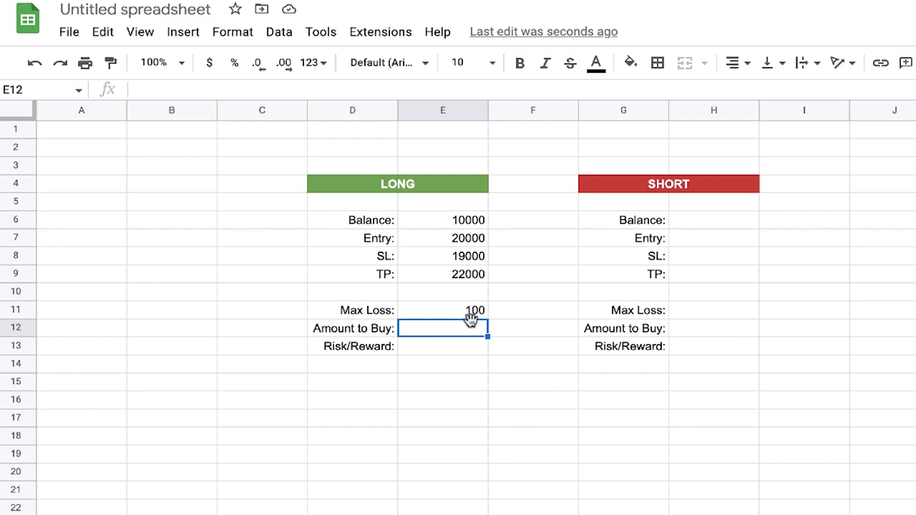
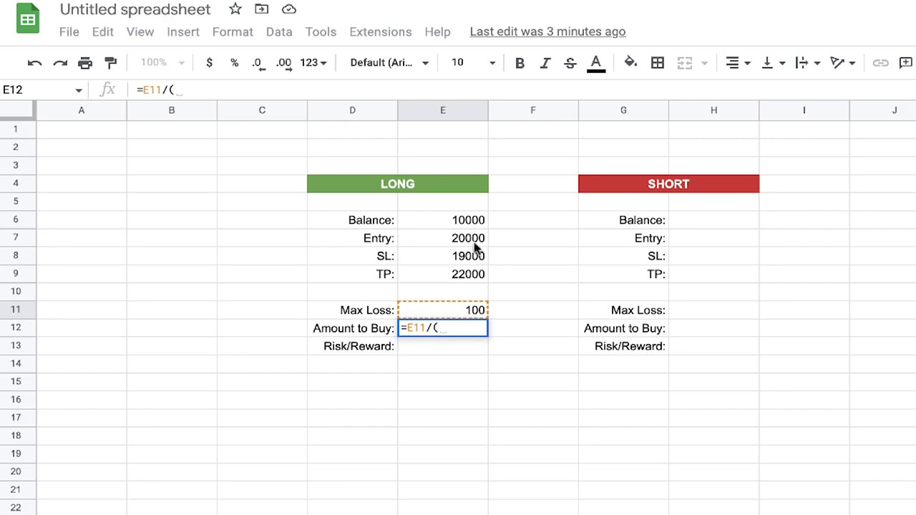
Calculate the LONG Amount to Buy in E12 with the formula =E11/(E7-E8)
click(478, 240)
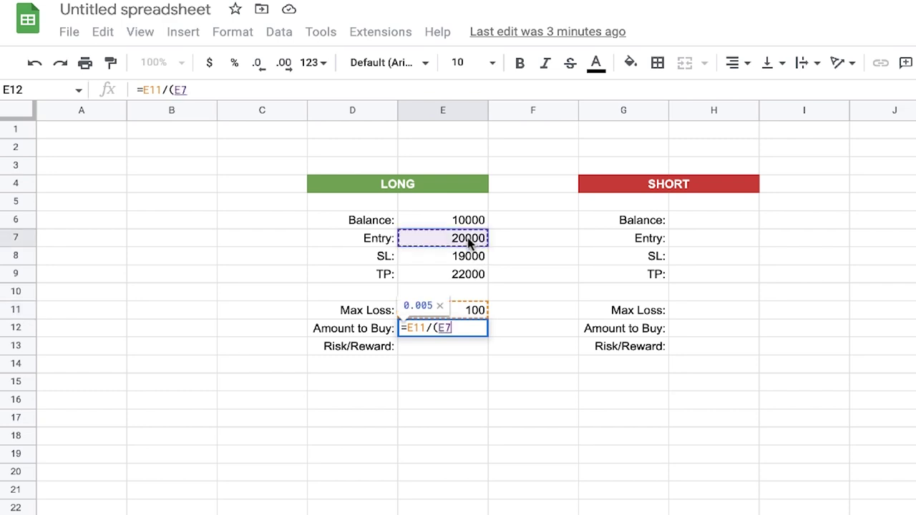
text(-)
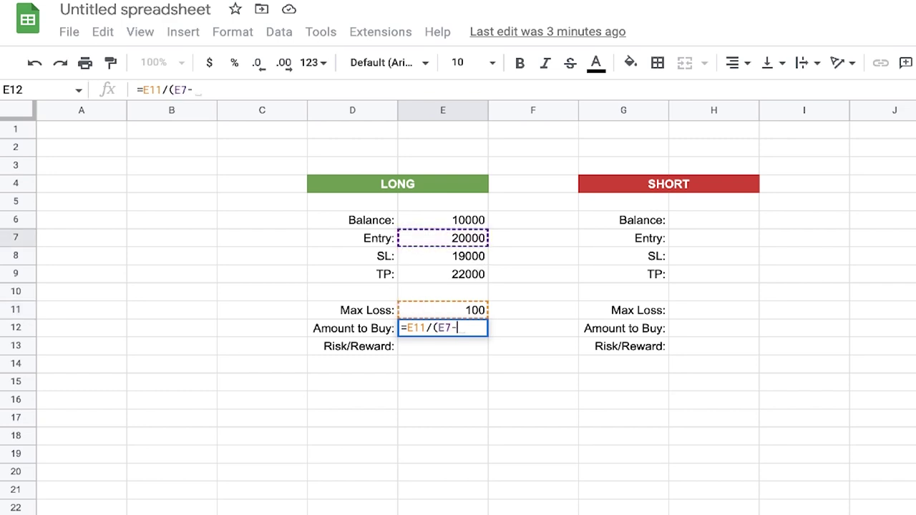
click(460, 259)
text())
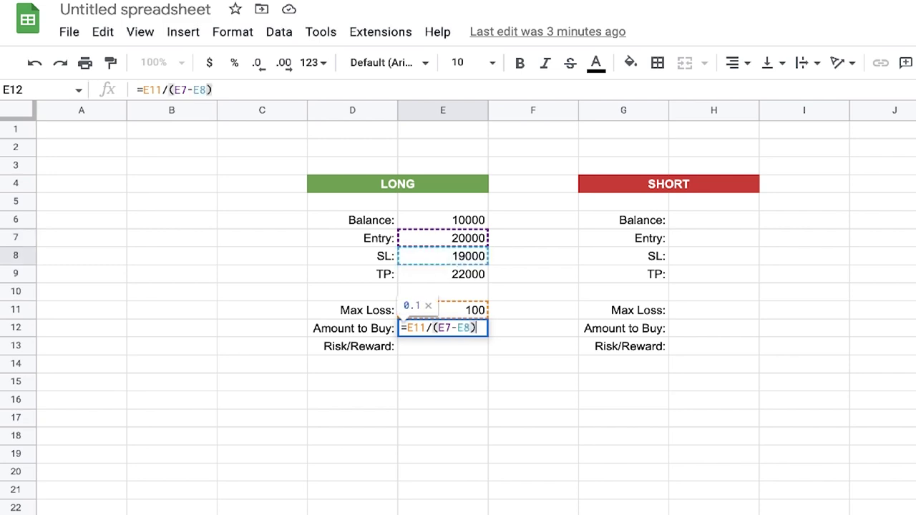
key(Return)
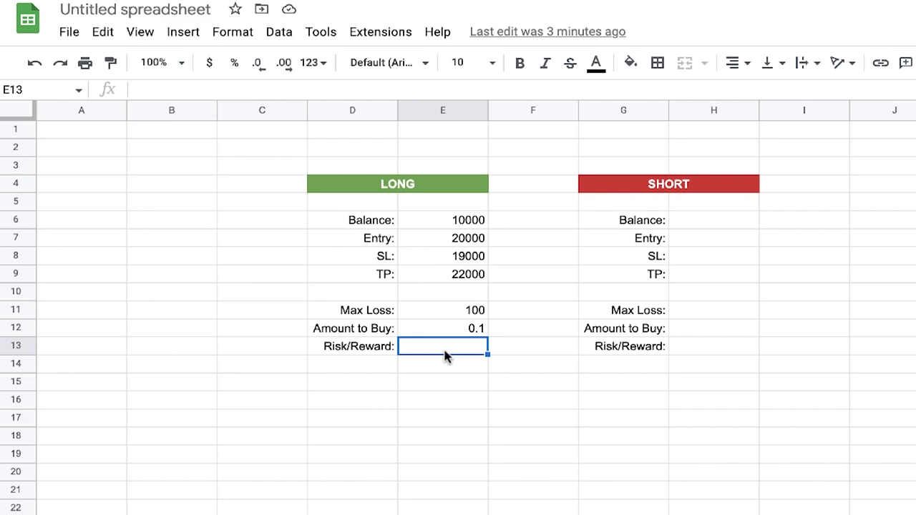
Calculate the LONG Risk/Reward in E13 with the formula =(E9-E7)/(E7-E8)
text(=()
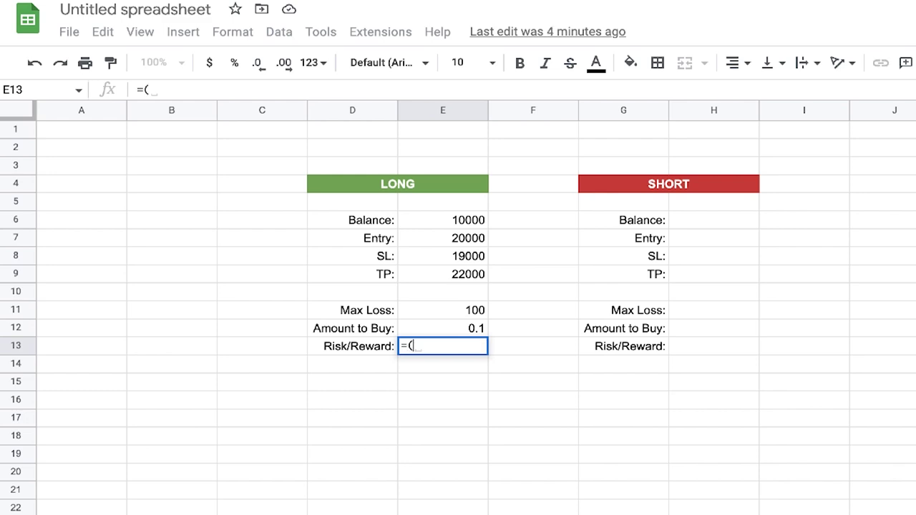
click(466, 278)
text(-)
click(465, 241)
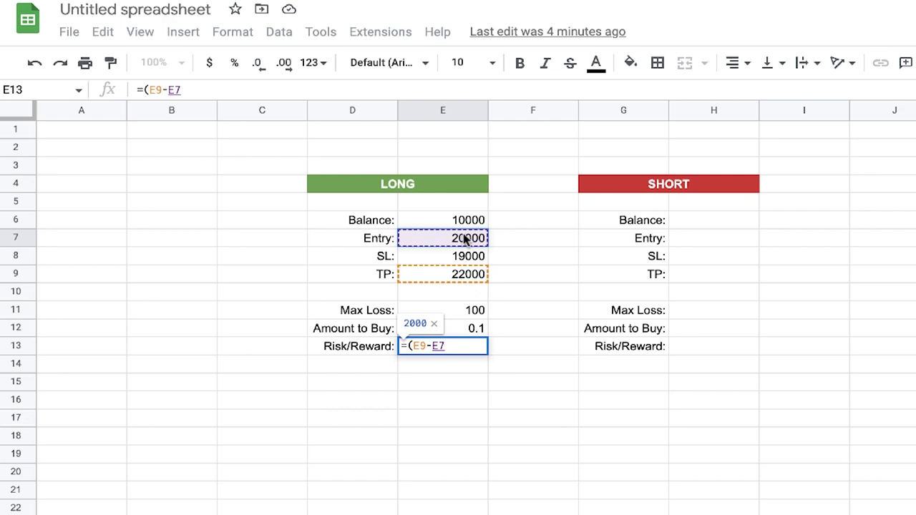
text())
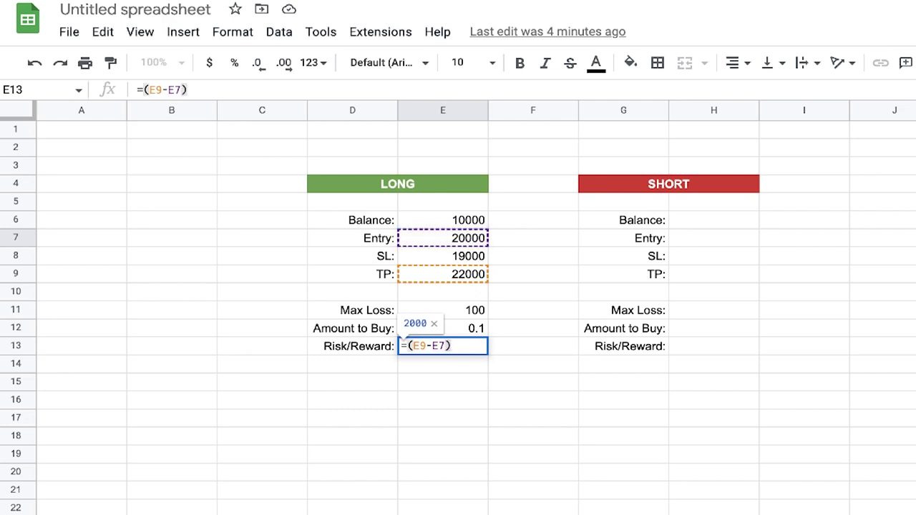
text(/()
click(464, 240)
text(-)
click(459, 262)
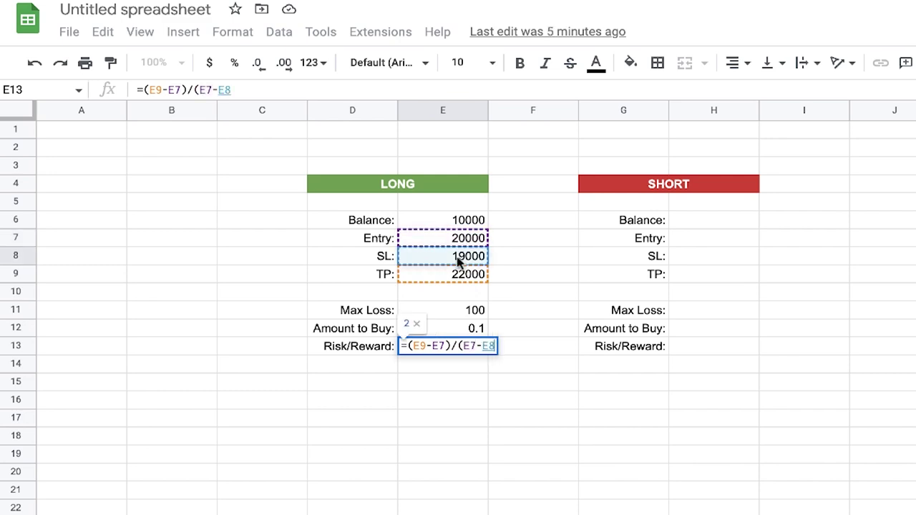
text())
key(Return)
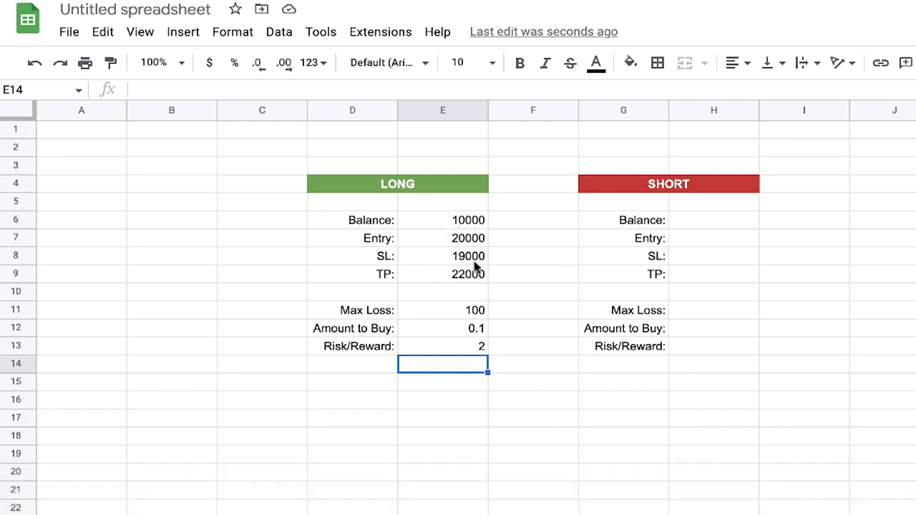
Test the LONG formulas by changing Balance to 30000, Entry to 18000, SL to 16000 and TP to 21000
click(471, 222)
text(30000)
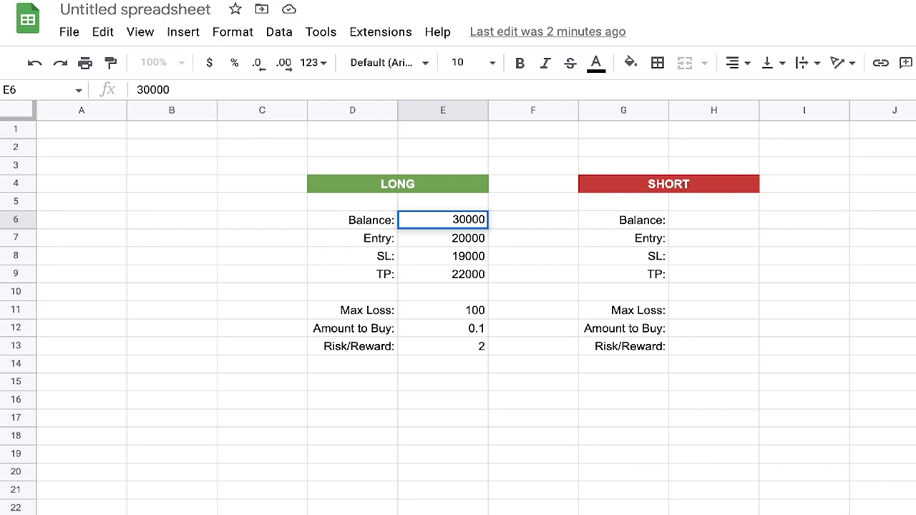
key(Return)
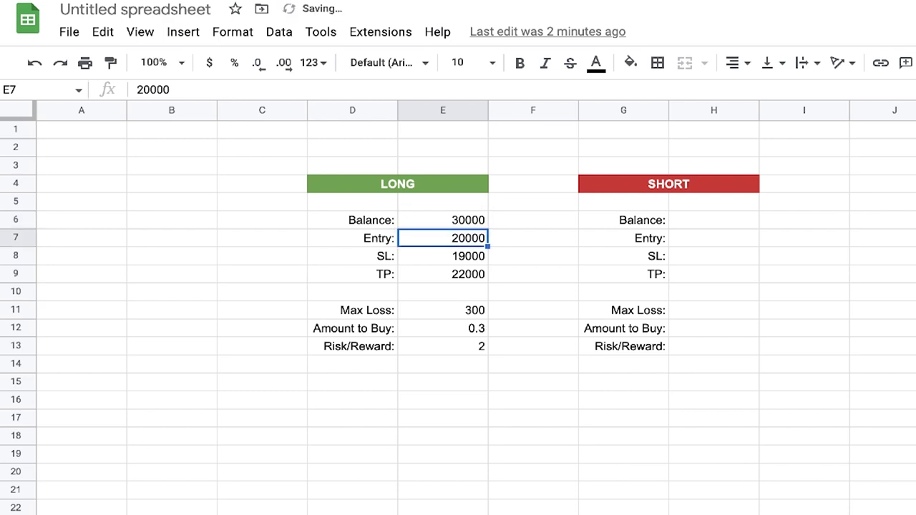
text(18000)
key(Return)
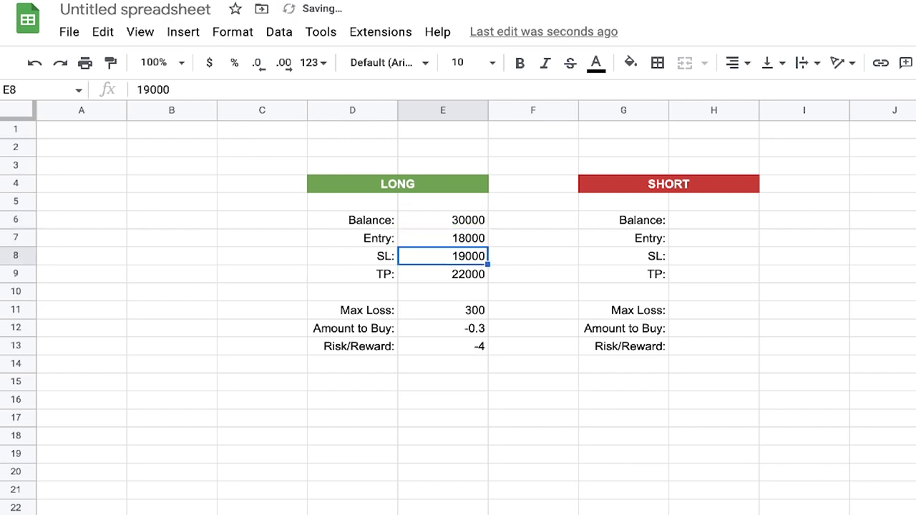
text(16000)
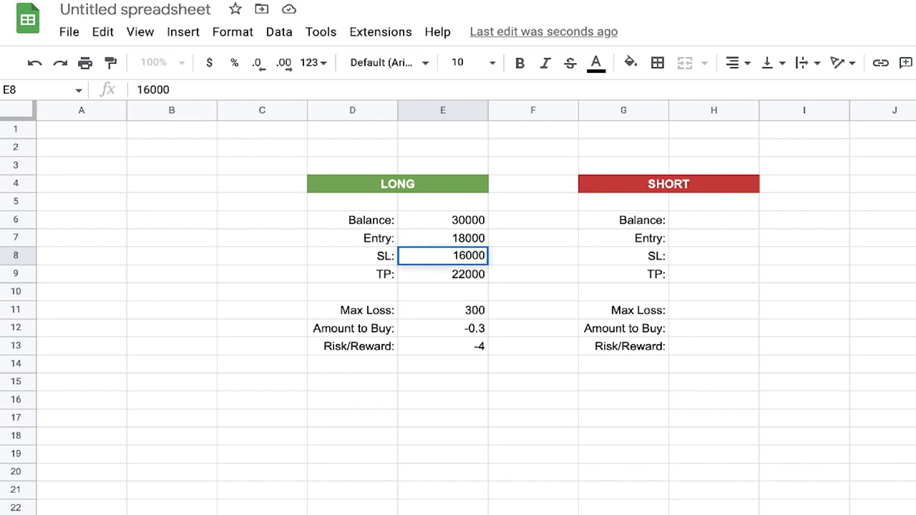
key(Return)
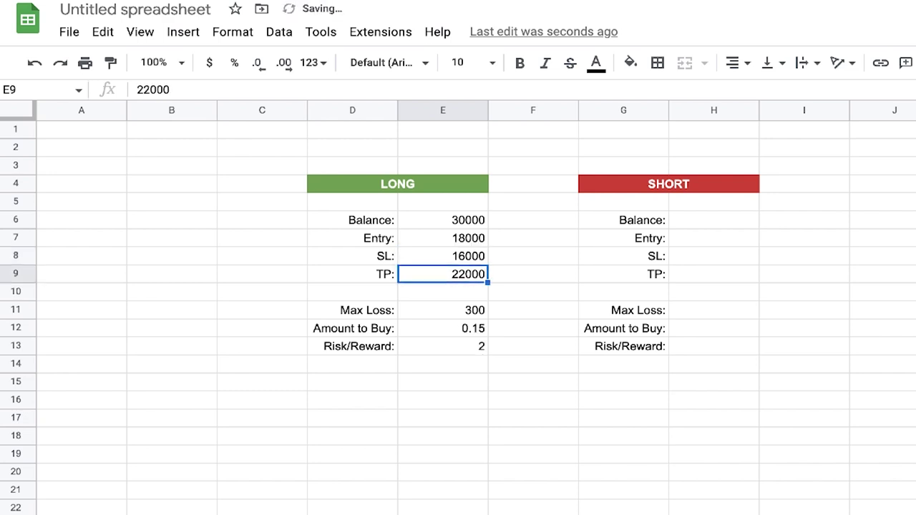
text(21000)
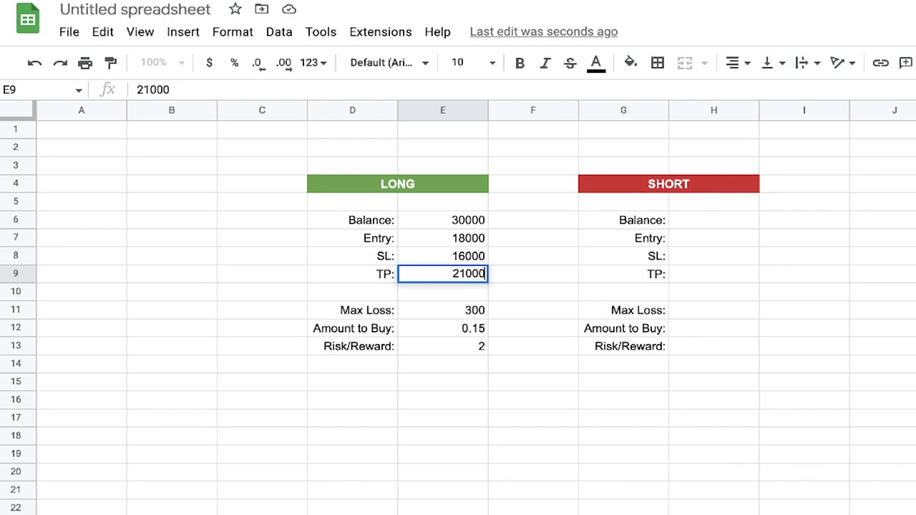
key(Return)
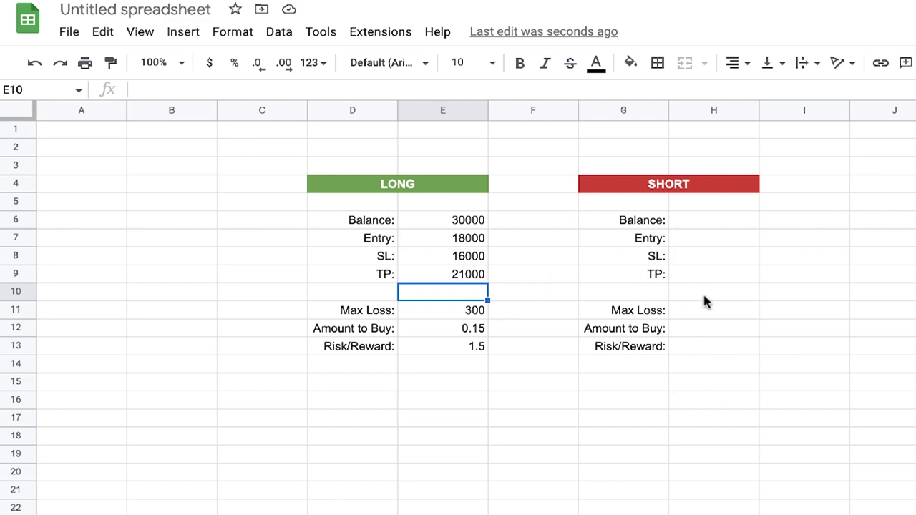
Enter the SHORT sample values in H6:H9: Balance 10000, Entry 20000, SL 21000 and TP 18000
click(711, 220)
text(10000)
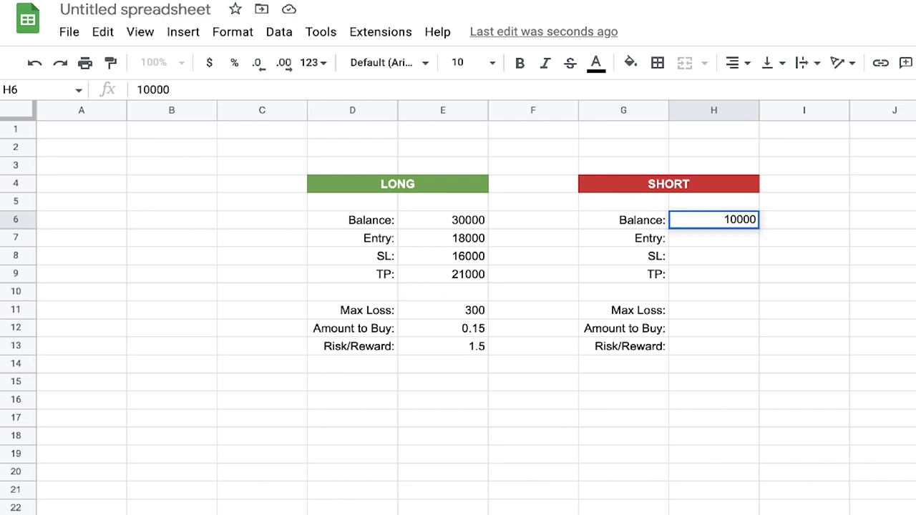
key(Return)
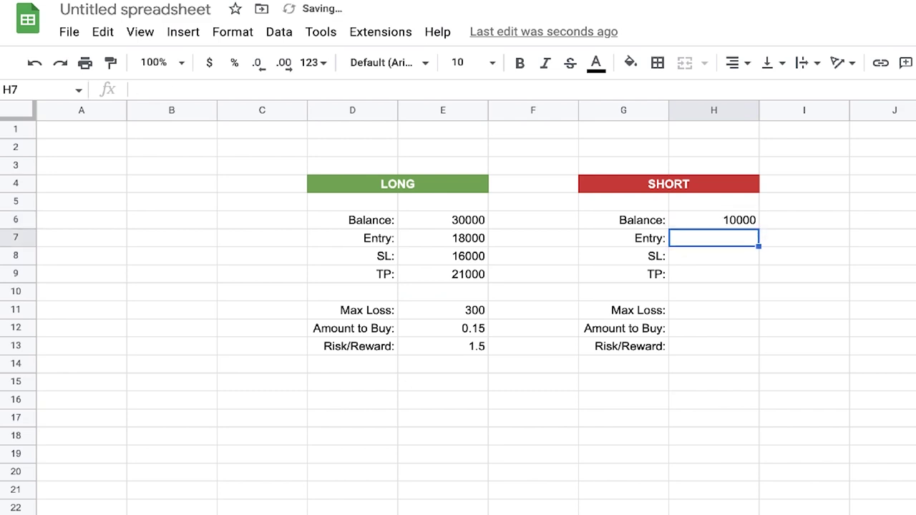
text(20000)
key(Return)
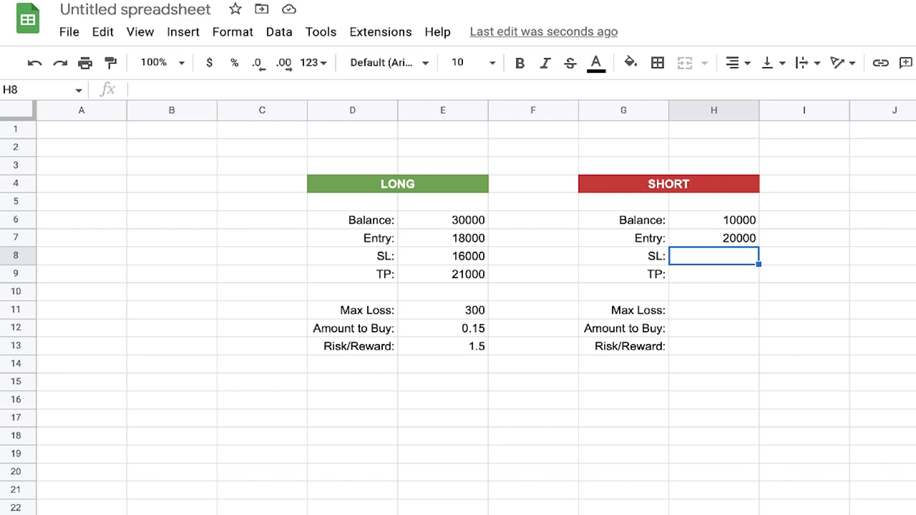
text(21000)
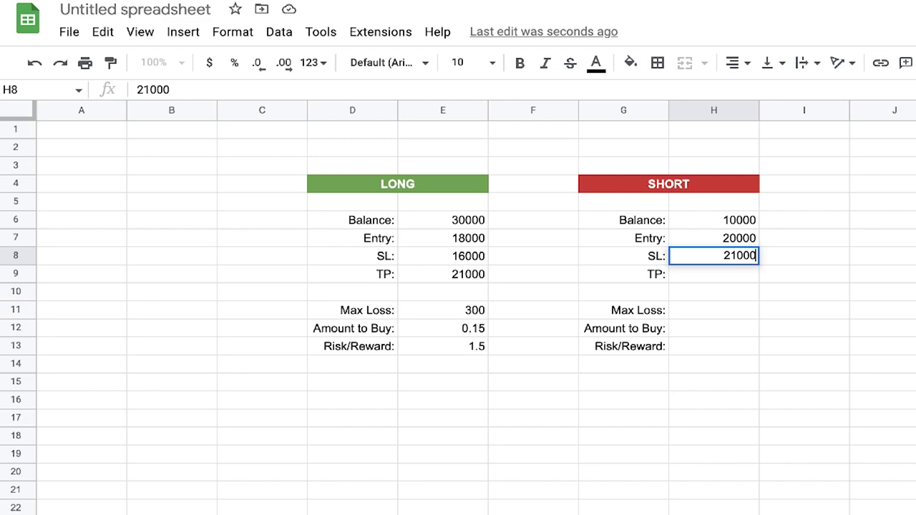
key(Return)
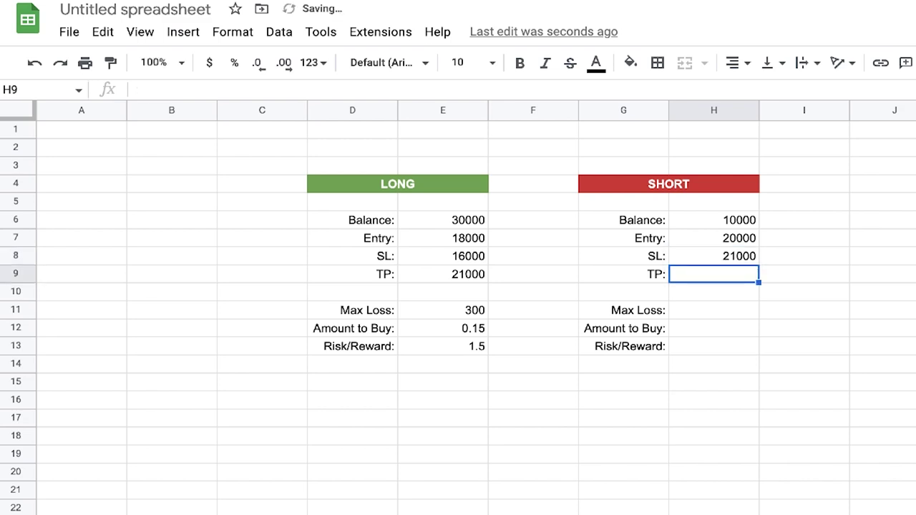
text(18000)
key(Return)
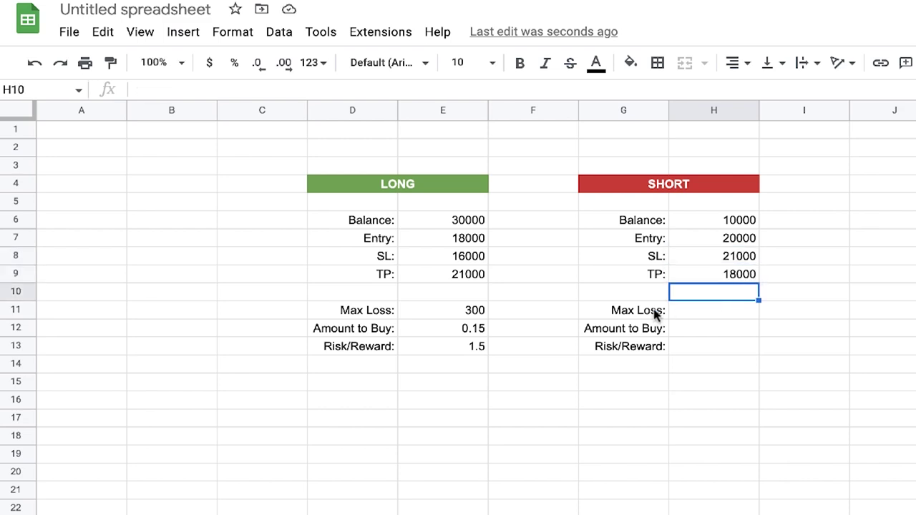
Calculate the SHORT Max Loss in H11 with the formula =H6*0.01 and dismiss the suggested autofill
click(731, 307)
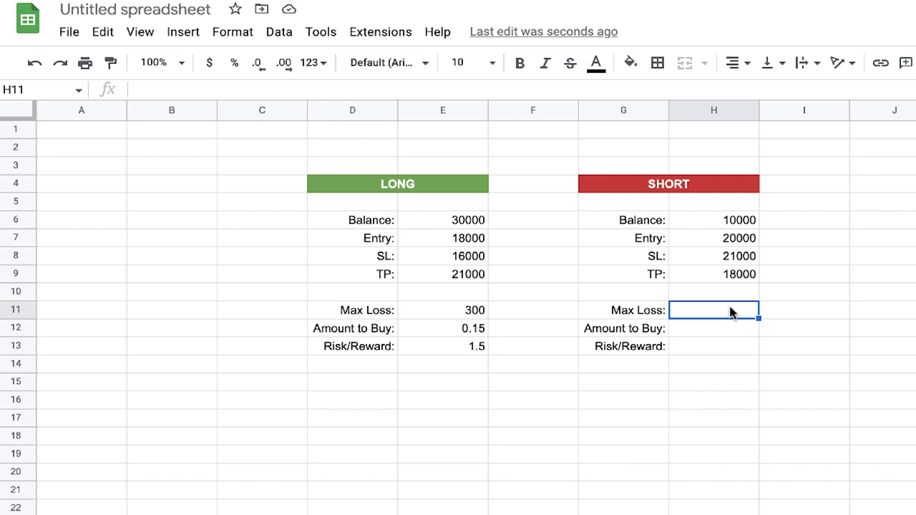
text(=)
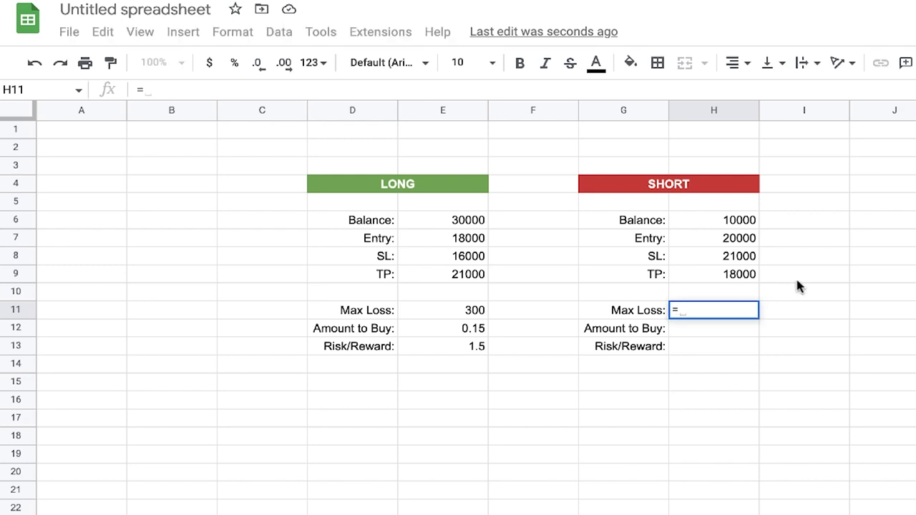
click(730, 220)
text(*0.)
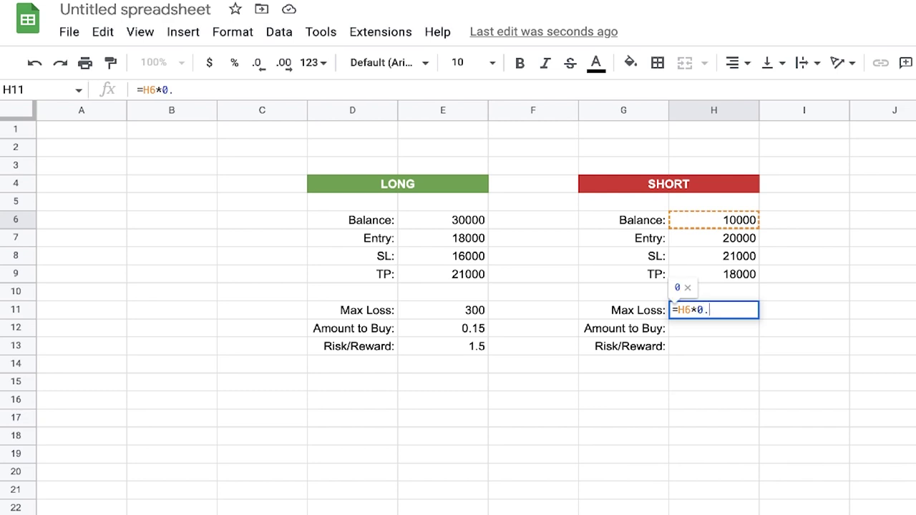
text(01)
key(Return)
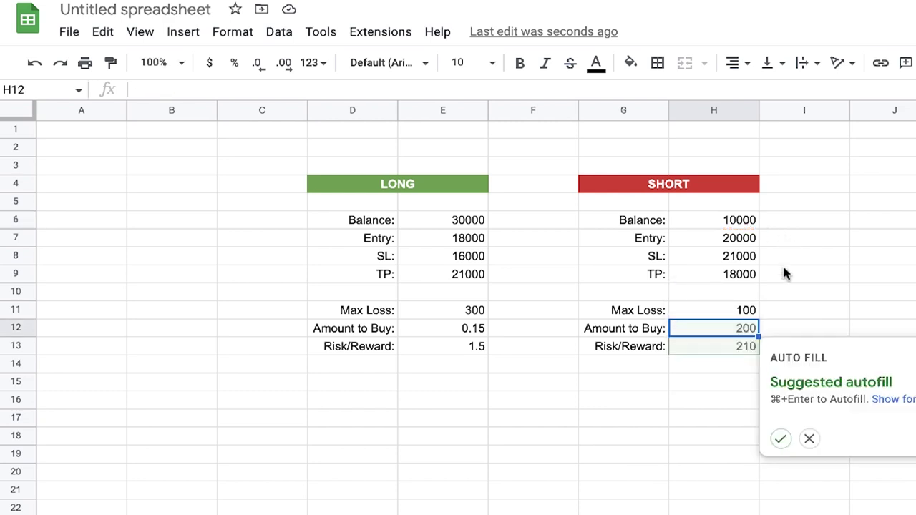
click(809, 439)
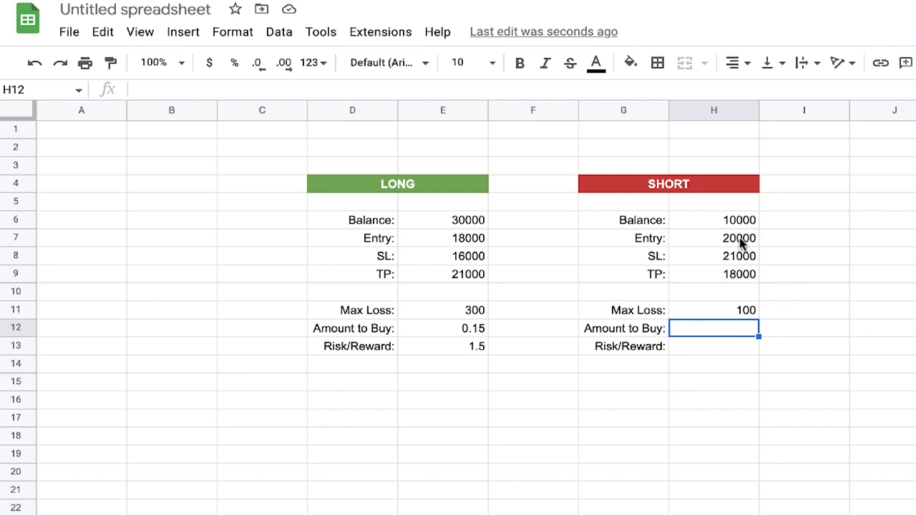
Calculate the SHORT Amount to Buy in H12 with the formula =H11/(H8-H7)
text(=)
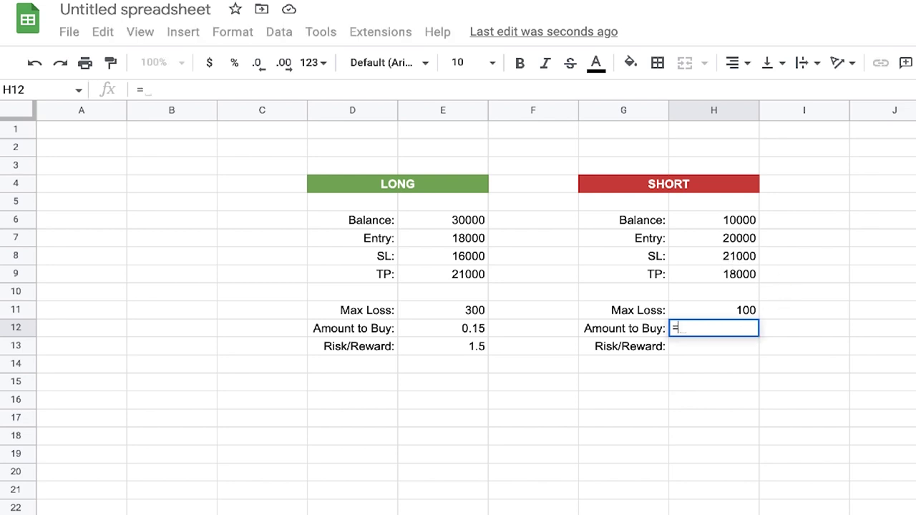
click(747, 313)
text(/()
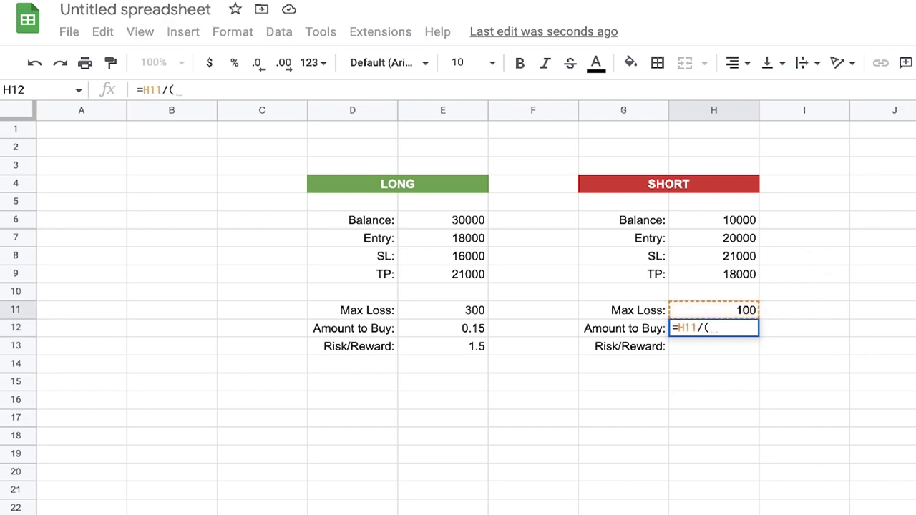
click(736, 258)
text(-)
click(743, 239)
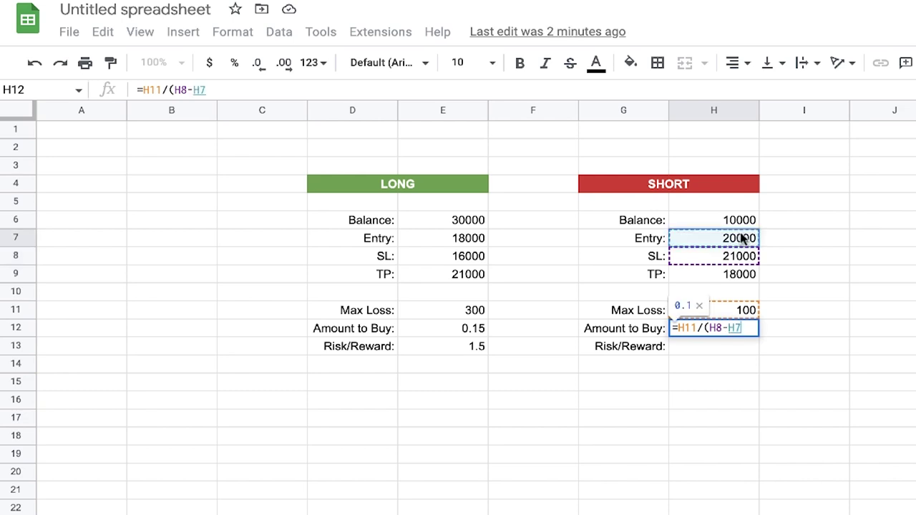
text())
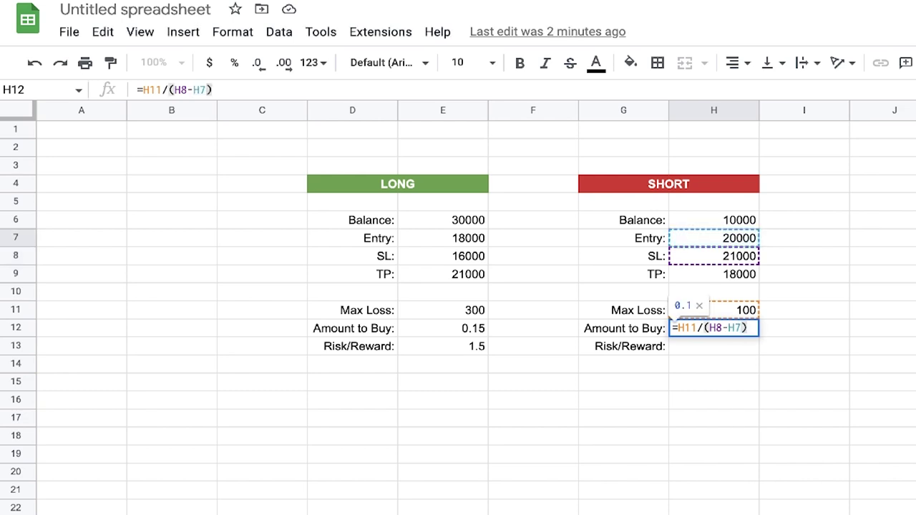
key(Return)
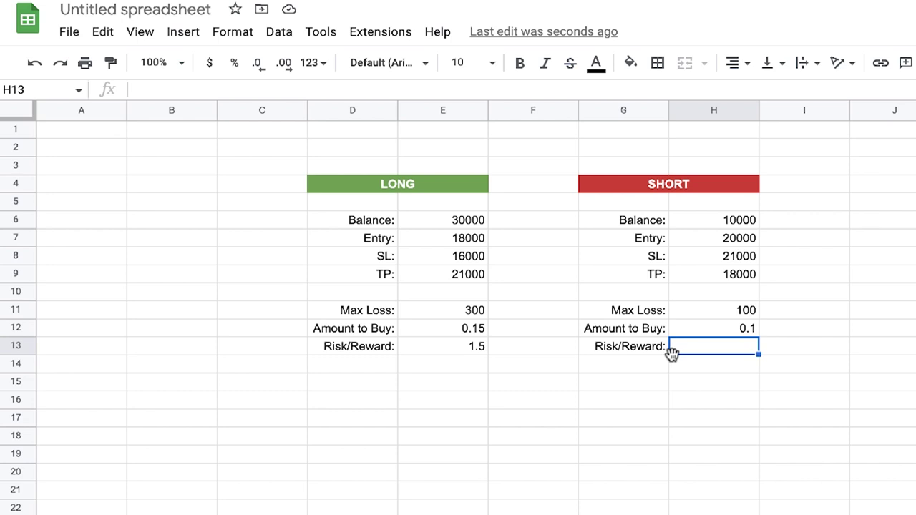
Calculate the SHORT Risk/Reward in H13 with the formula =(H7-H9)/(H8-H7)
text(=)
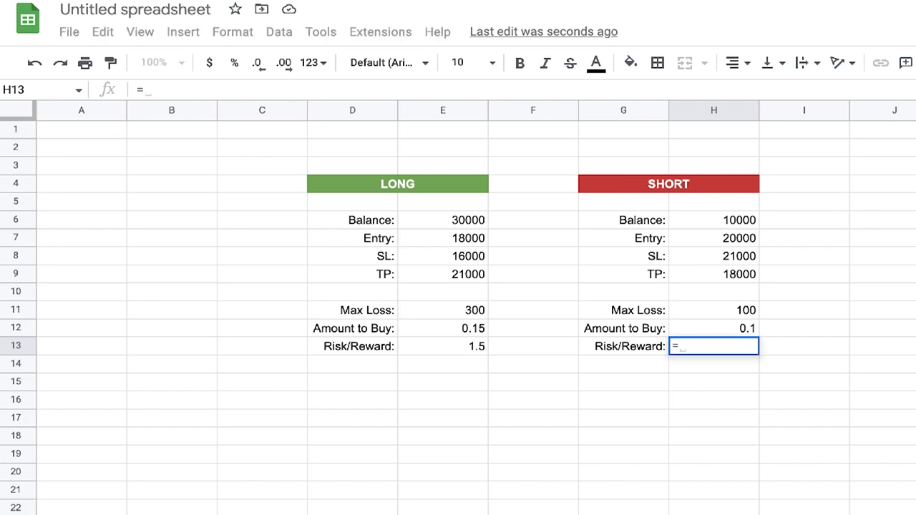
text(()
click(737, 241)
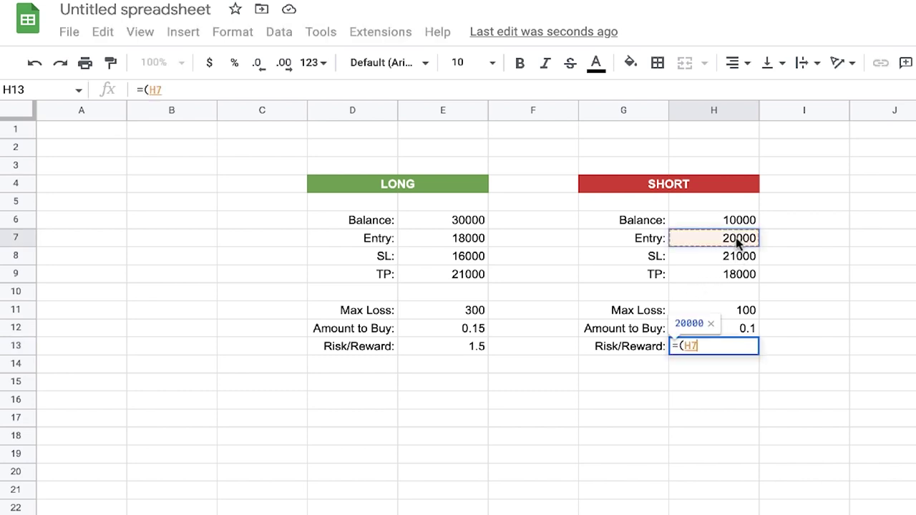
text(-)
click(738, 278)
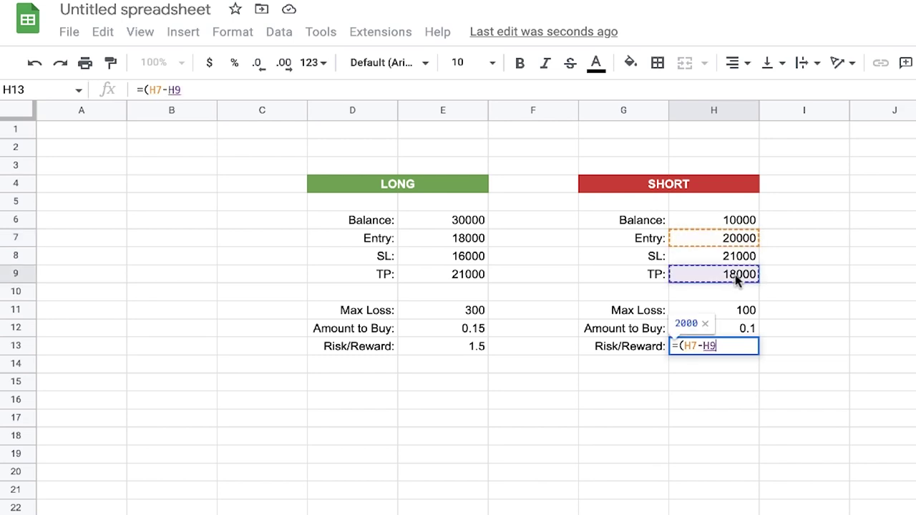
text())
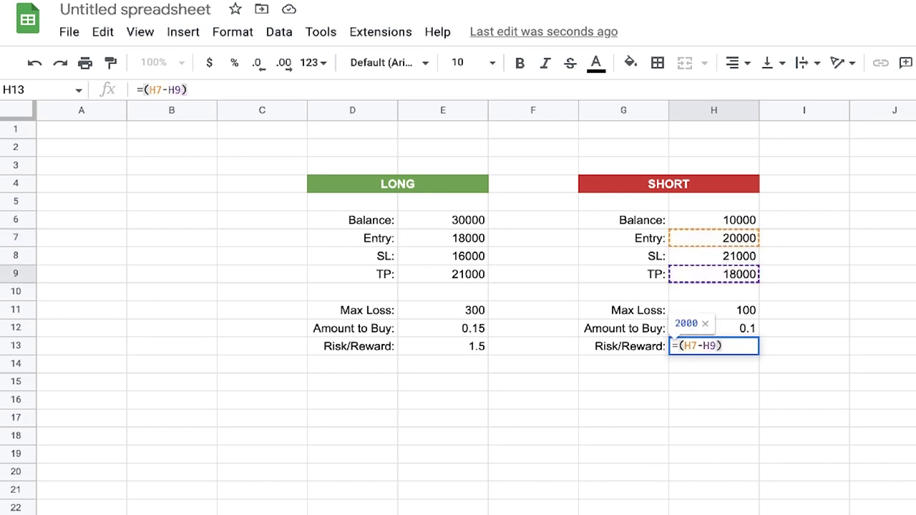
text(/()
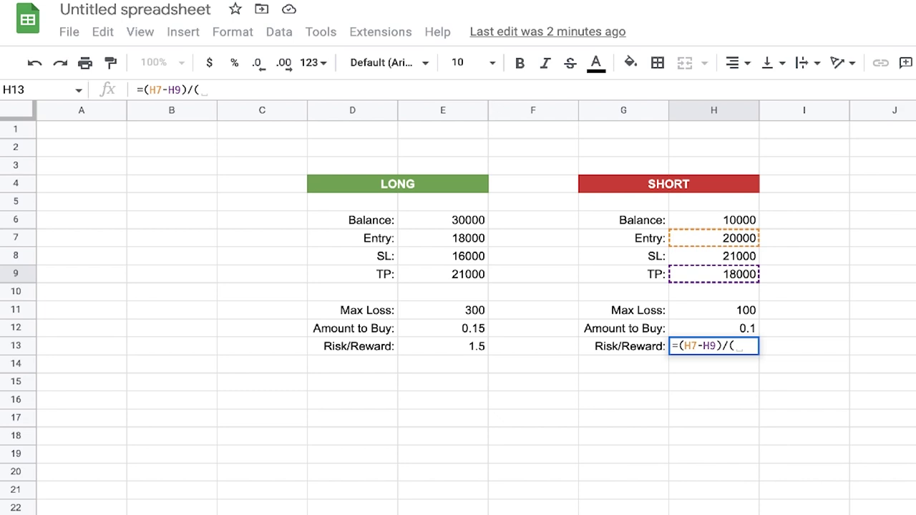
click(732, 263)
text(-)
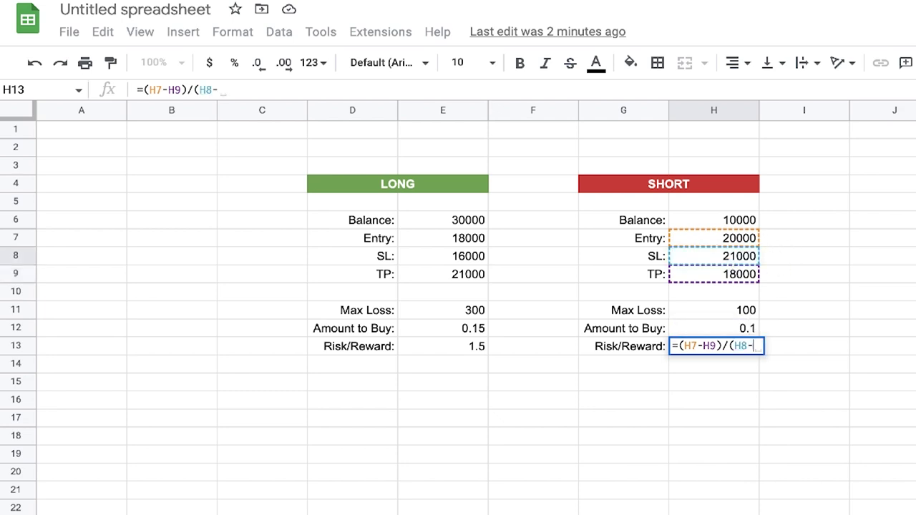
click(735, 243)
text())
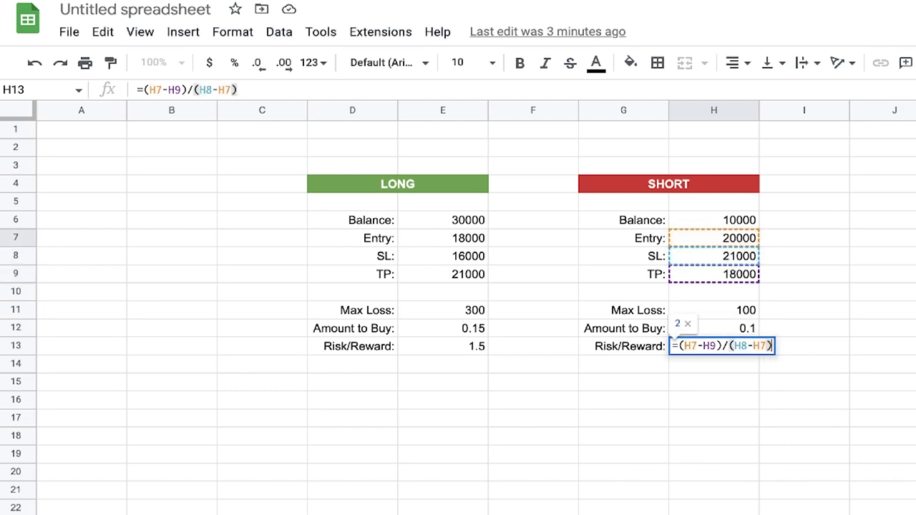
key(Return)
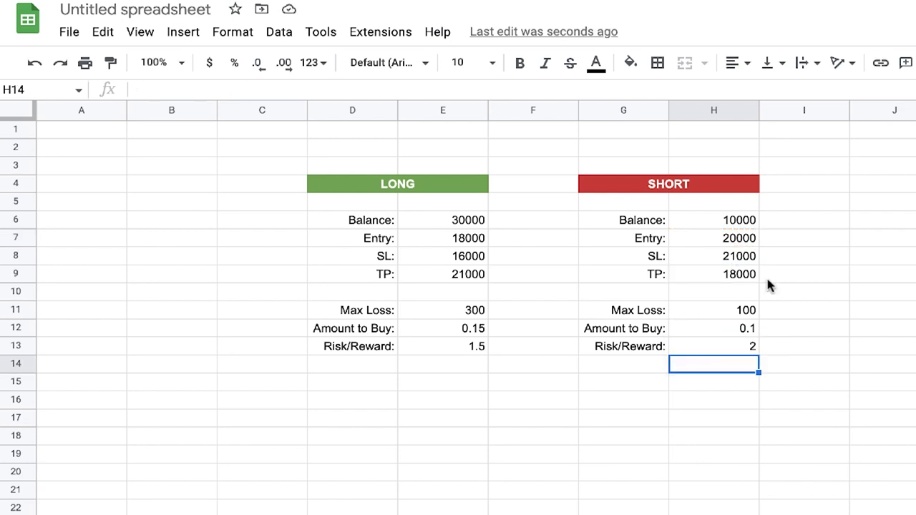